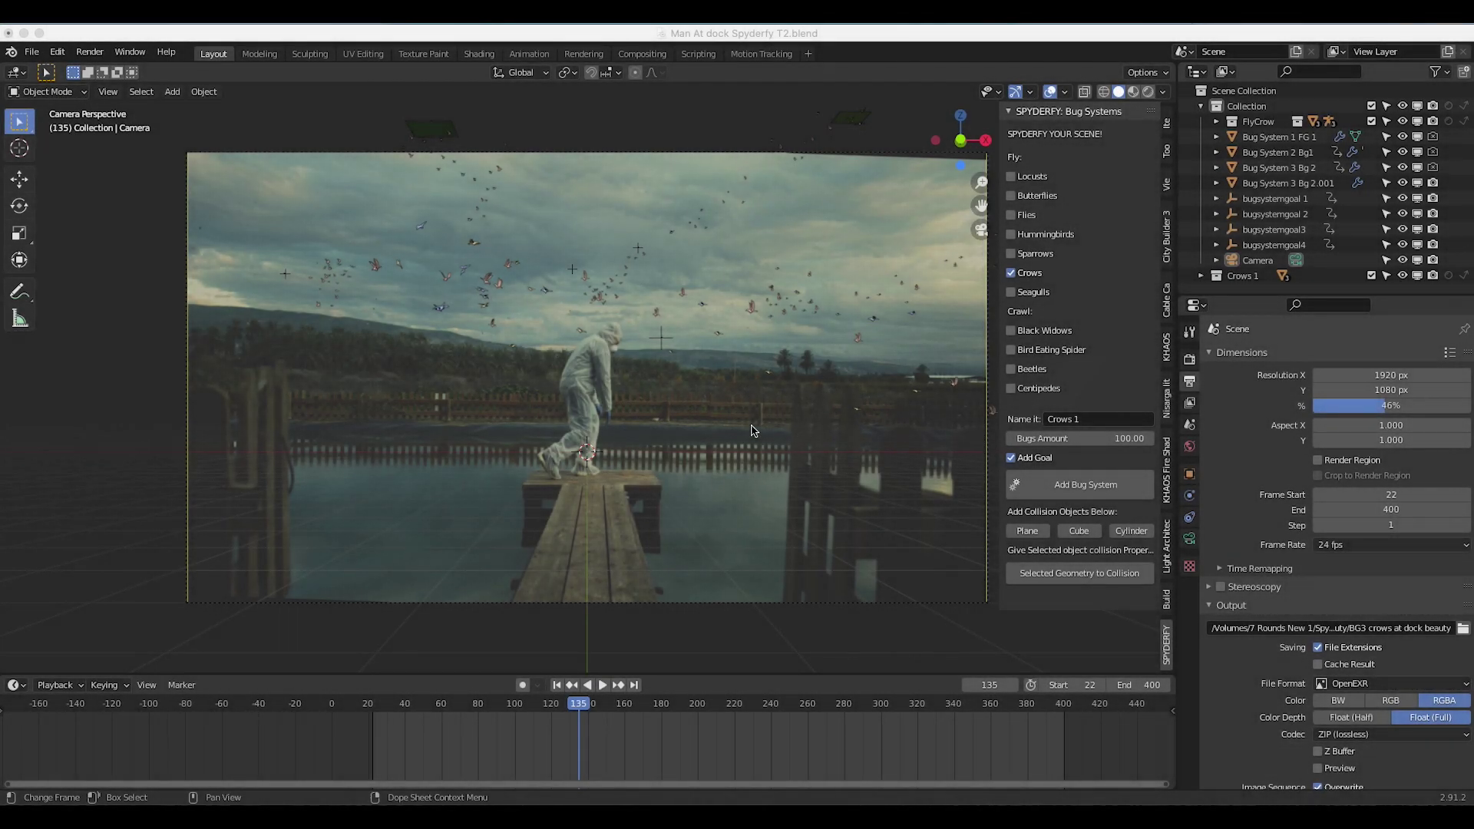
# Select the camera and examine its placement relative to the crow systems from outside the camera view
pyautogui.click(658, 339)
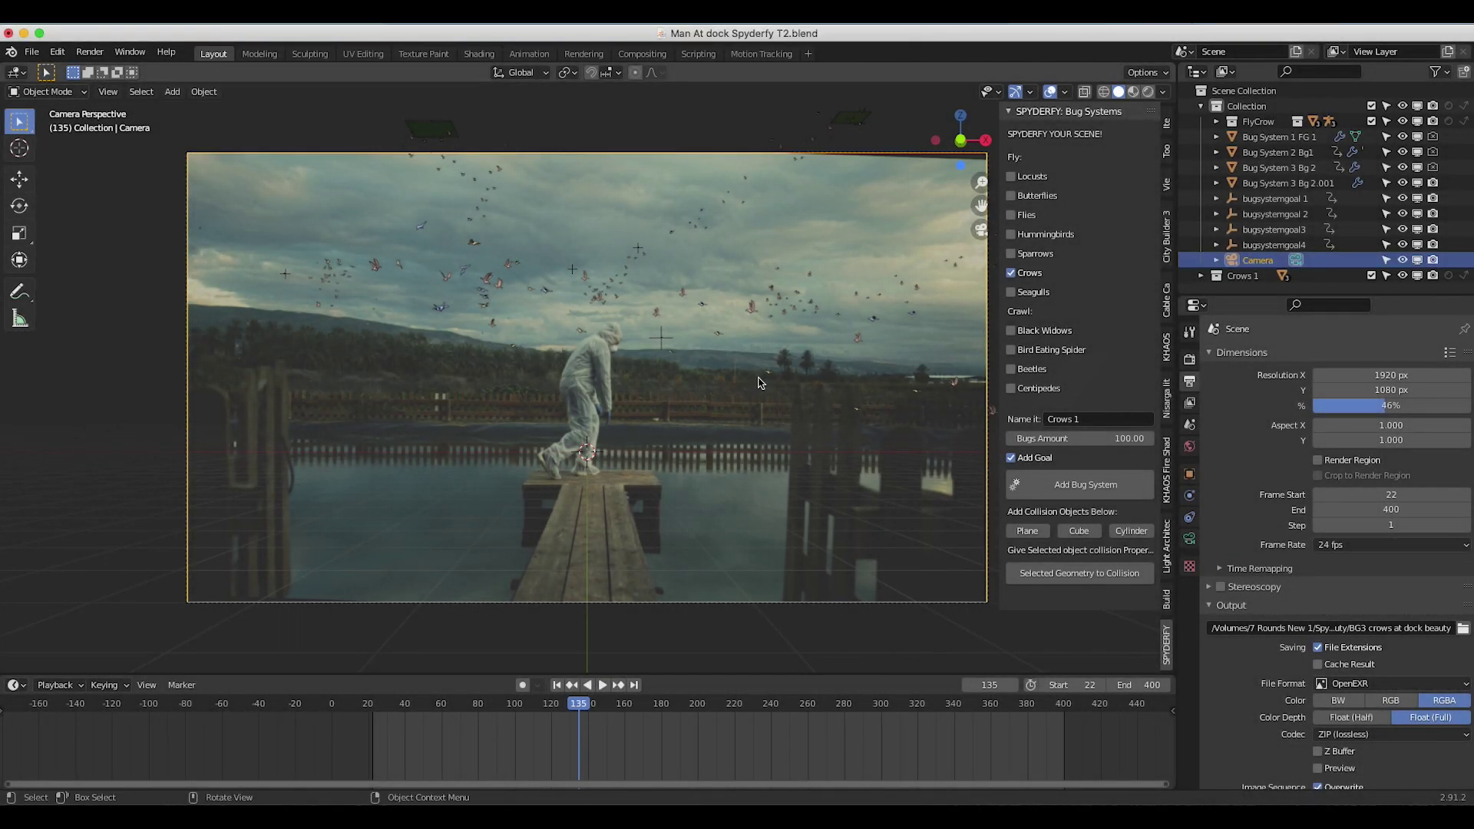
pyautogui.moveTo(314, 469); pyautogui.dragTo(342, 454, button='middle')
pyautogui.keyDown('shift'); pyautogui.hscroll(-10, 342, 455); pyautogui.keyUp('shift')
pyautogui.keyDown('ctrl'); pyautogui.scroll(5, 342, 454); pyautogui.keyUp('ctrl')
pyautogui.keyDown('shift'); pyautogui.hscroll(-4, 342, 455); pyautogui.keyUp('shift')
pyautogui.keyDown('shift'); pyautogui.hscroll(8, 687, 343); pyautogui.keyUp('shift')
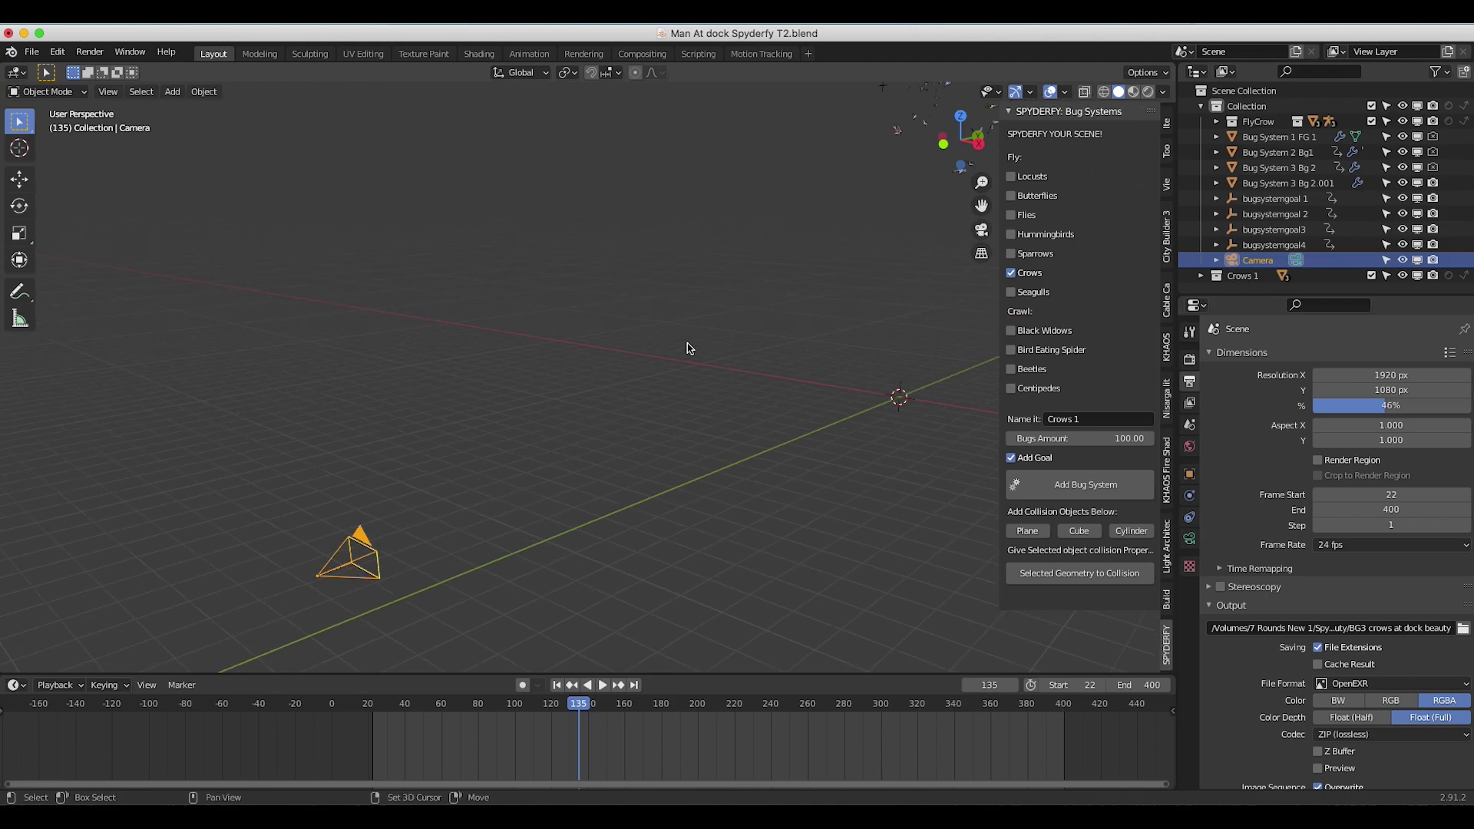
pyautogui.keyDown('ctrl'); pyautogui.scroll(-5, 688, 344); pyautogui.keyUp('ctrl')
pyautogui.keyDown('shift'); pyautogui.hscroll(8, 687, 344); pyautogui.keyUp('shift')
pyautogui.hscroll(-8, 687, 343)
pyautogui.hscroll(5, 688, 344)
pyautogui.keyDown('shift'); pyautogui.hscroll(5, 533, 473); pyautogui.keyUp('shift')
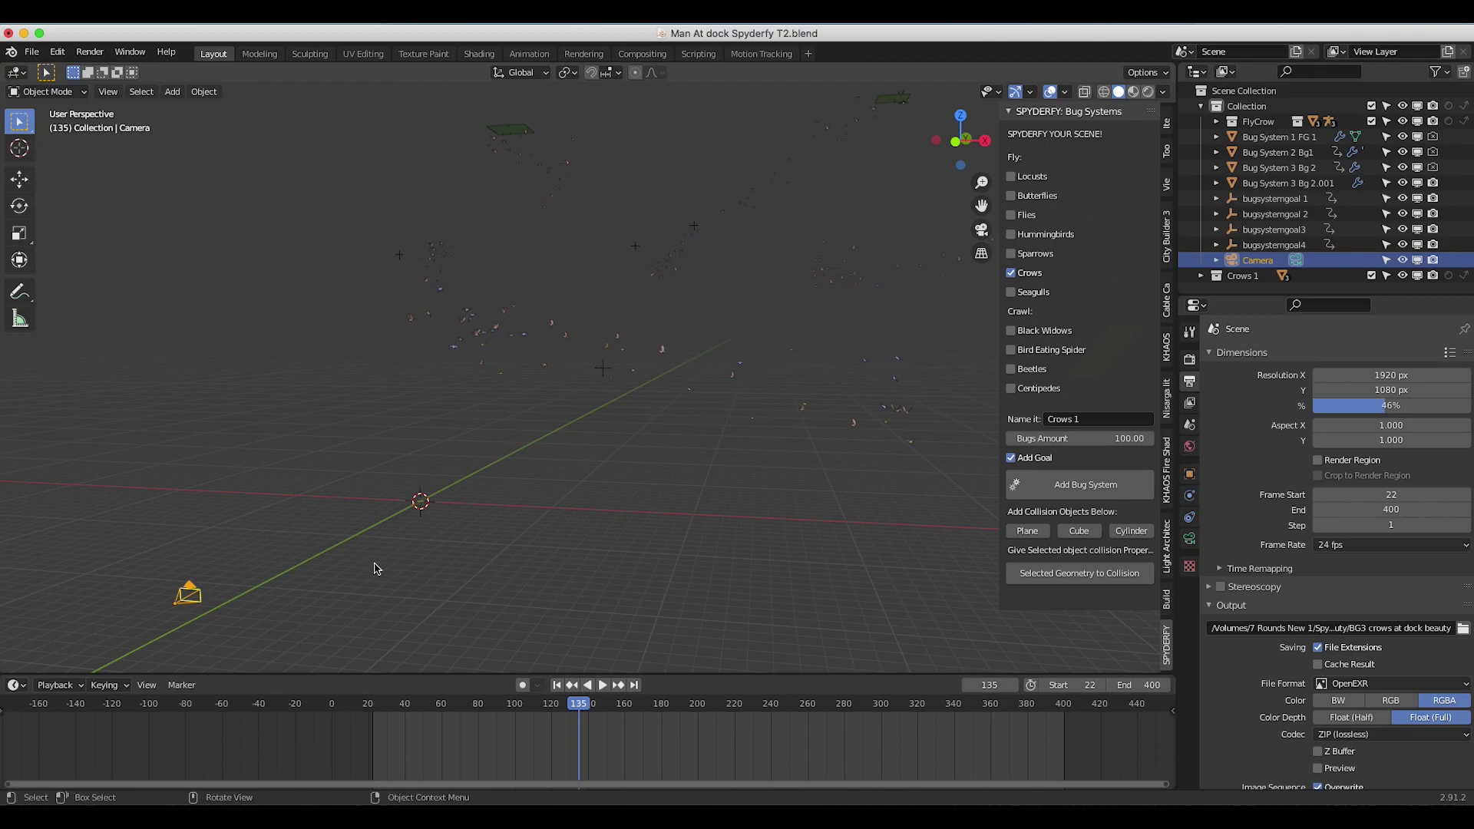
pyautogui.scroll(-3, 368, 484)
# Return to the active camera view and display the camera's background image settings
pyautogui.click(107, 92)
pyautogui.moveTo(154, 269)
pyautogui.click(320, 271)
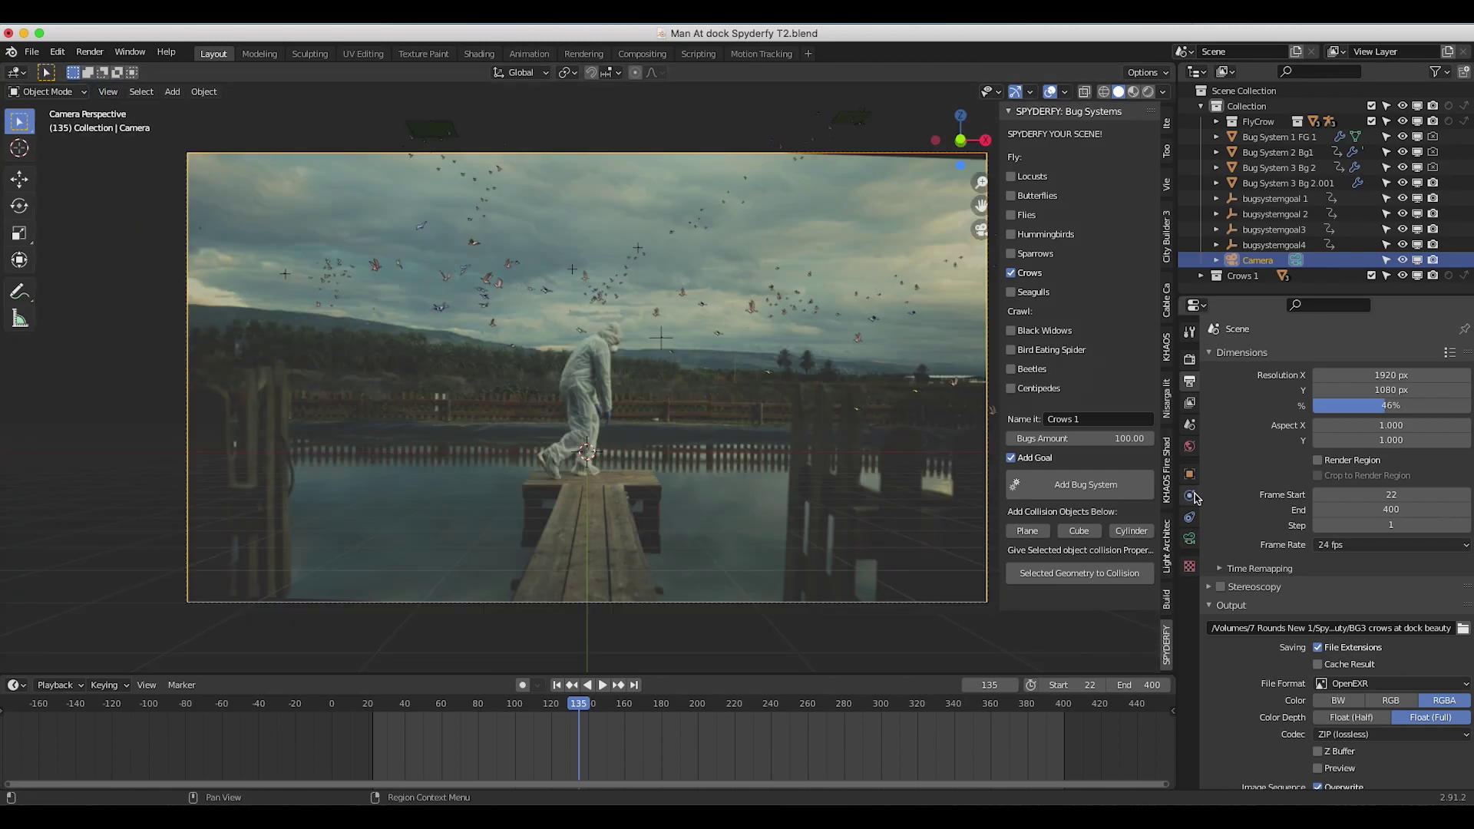
pyautogui.click(1189, 539)
pyautogui.scroll(-4, 1275, 661)
pyautogui.scroll(-1, 1274, 662)
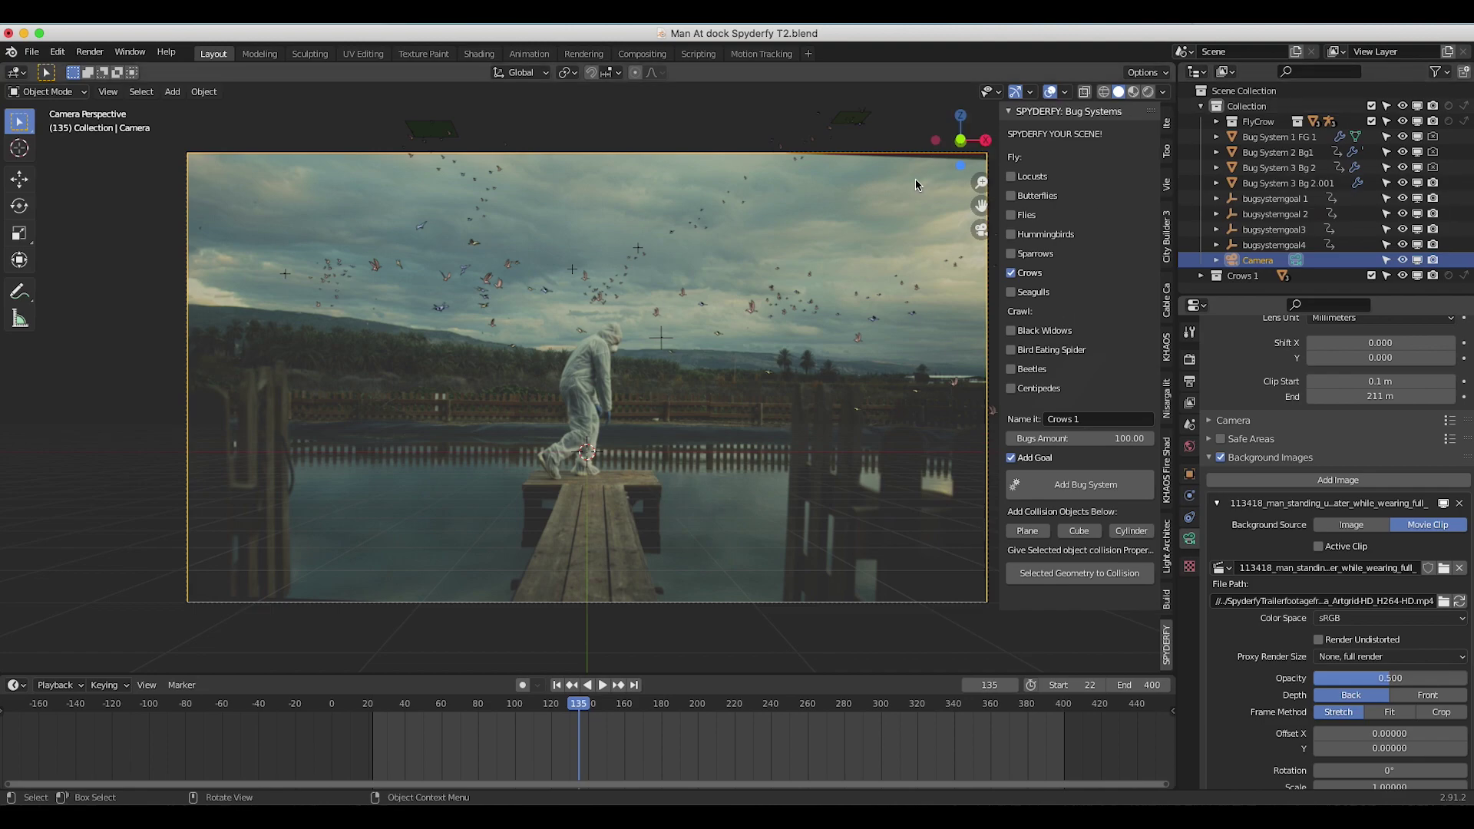
# Select the foreground crow system Bug System 1 FG 1 in the camera view
pyautogui.moveTo(1000, 192); pyautogui.dragTo(995, 283)
pyautogui.click(987, 272)
pyautogui.click(906, 403)
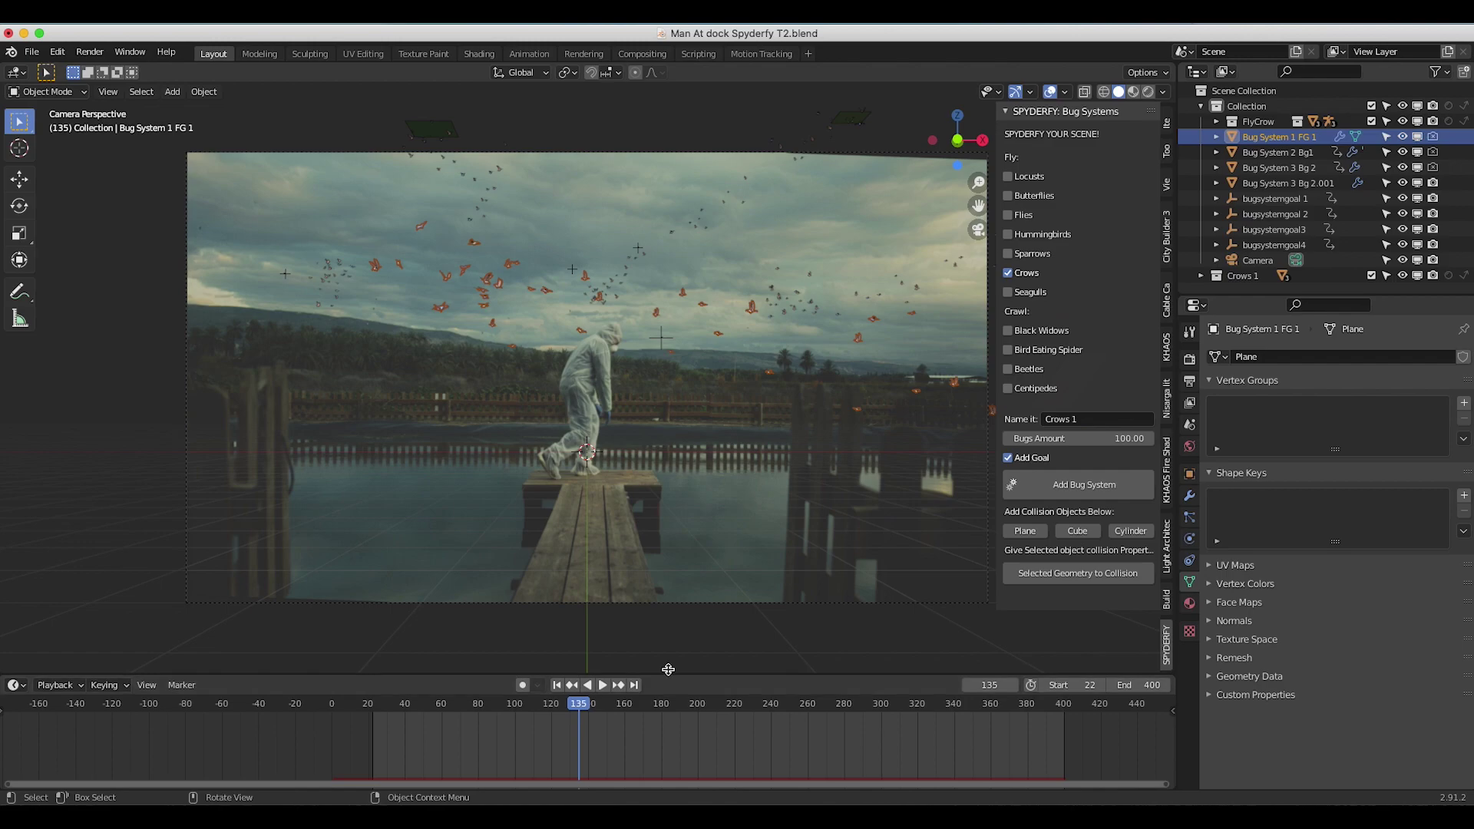
# Play back the rendered animation of the dock shot and close the player
pyautogui.click(90, 52)
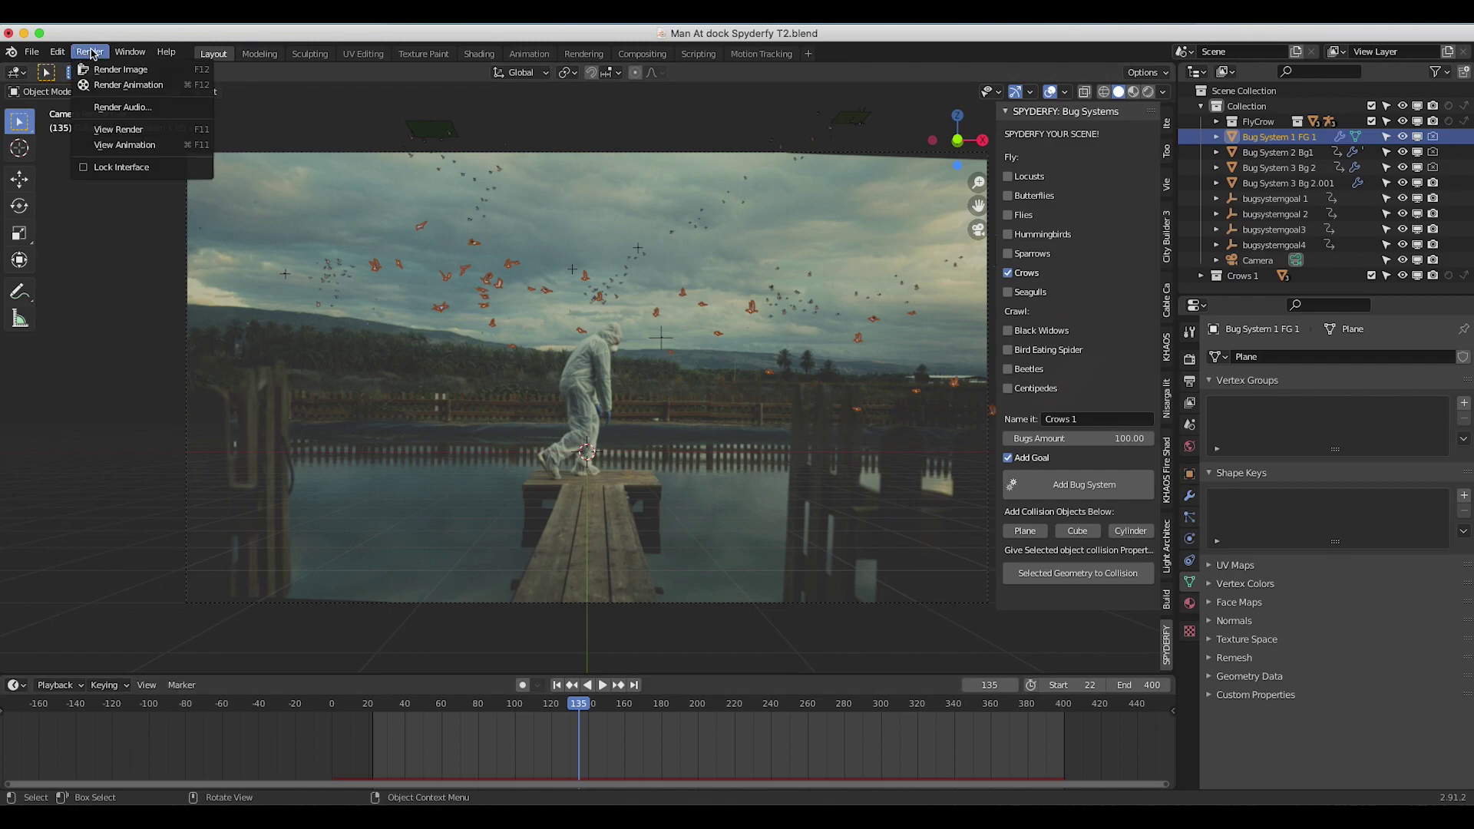
pyautogui.click(118, 148)
pyautogui.moveTo(526, 457); pyautogui.dragTo(806, 262)
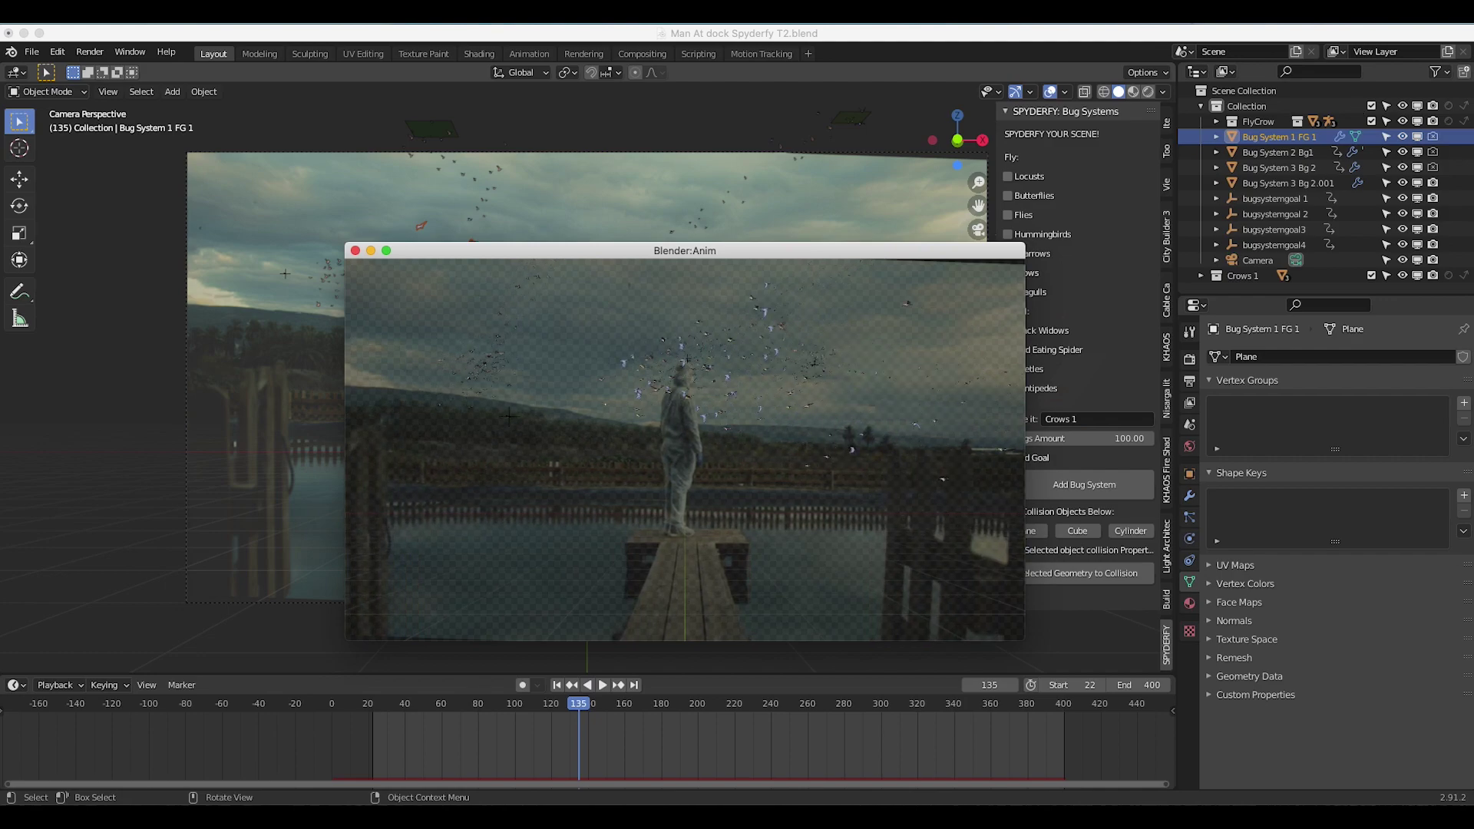
pyautogui.click(355, 256)
# Examine the crow emitters and goal empties from outside the camera, selecting objects in turn up to bugsystemgoal4
pyautogui.moveTo(716, 247); pyautogui.dragTo(527, 425, button='middle')
pyautogui.scroll(-3, 527, 425)
pyautogui.keyDown('shift'); pyautogui.scroll(10, 630, 399); pyautogui.keyUp('shift')
pyautogui.moveTo(629, 399); pyautogui.dragTo(774, 352, button='middle')
pyautogui.keyDown('shift'); pyautogui.scroll(3, 780, 352); pyautogui.keyUp('shift')
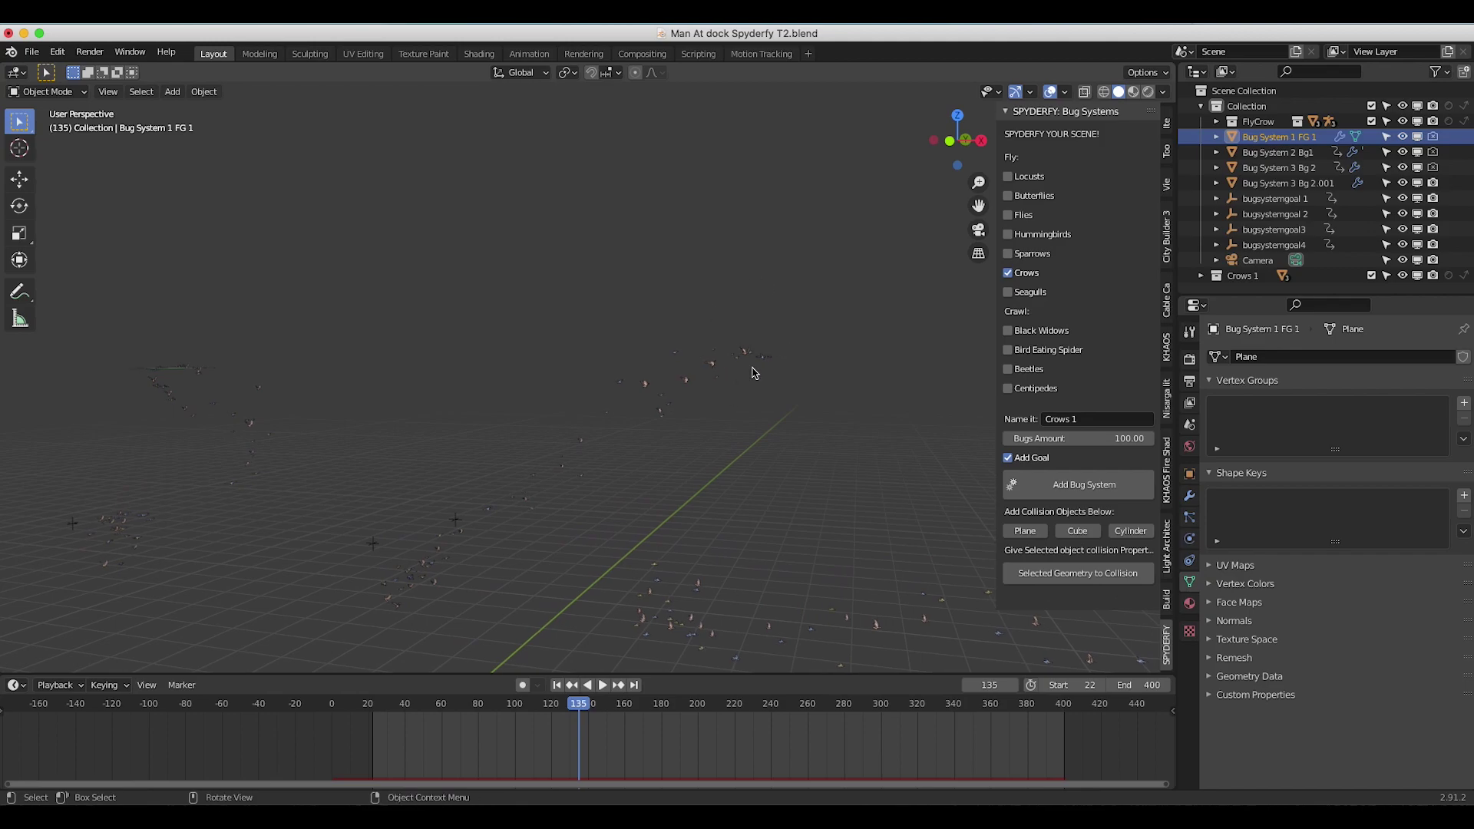
pyautogui.click(596, 395)
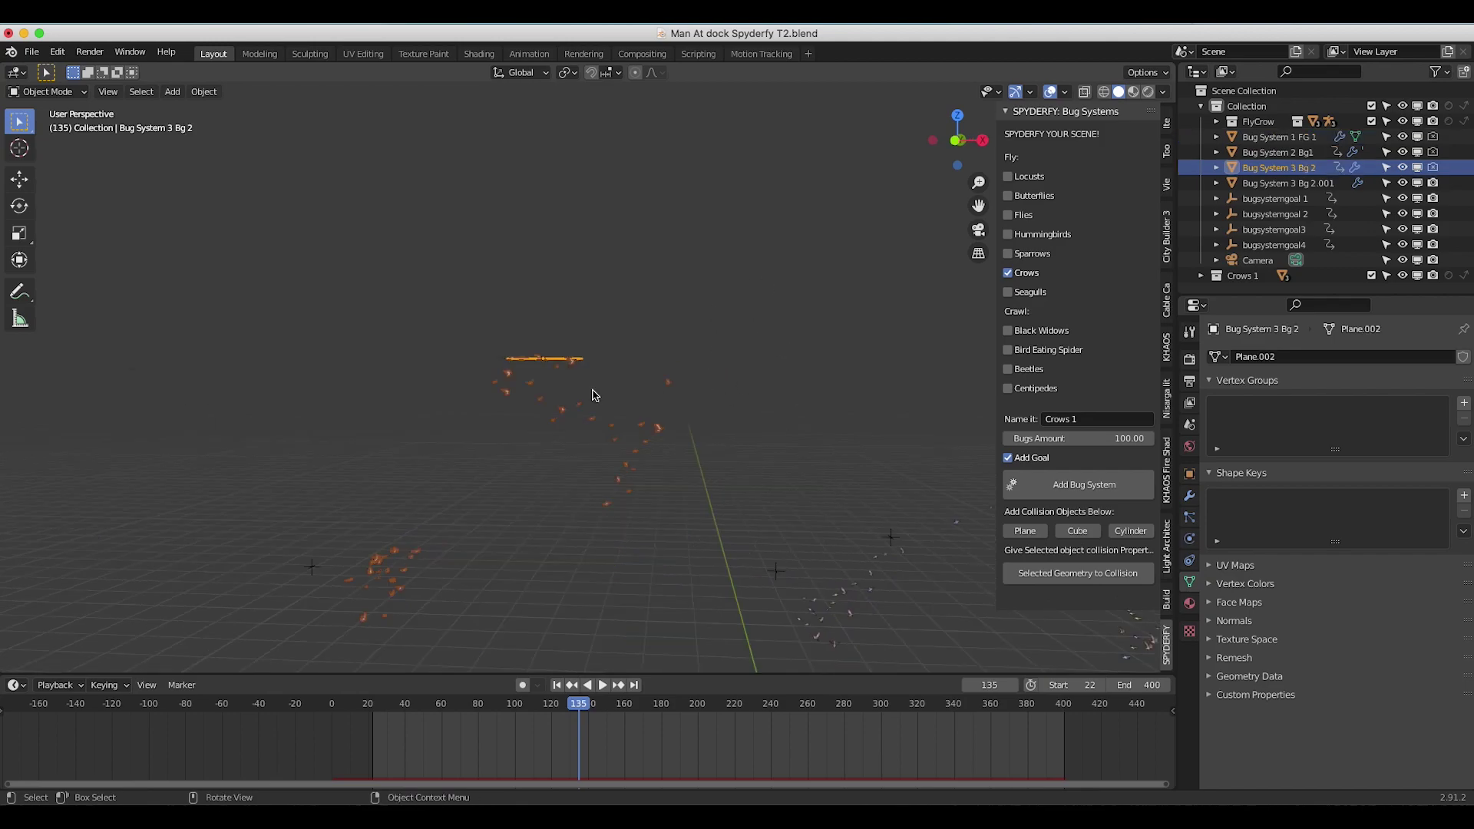
pyautogui.keyDown('shift'); pyautogui.hscroll(5, 649, 312); pyautogui.keyUp('shift')
pyautogui.keyDown('shift'); pyautogui.hscroll(3, 649, 312); pyautogui.keyUp('shift')
pyautogui.click(850, 414)
pyautogui.keyDown('shift'); pyautogui.hscroll(8, 848, 414); pyautogui.keyUp('shift')
pyautogui.scroll(-3, 848, 415)
pyautogui.click(756, 566)
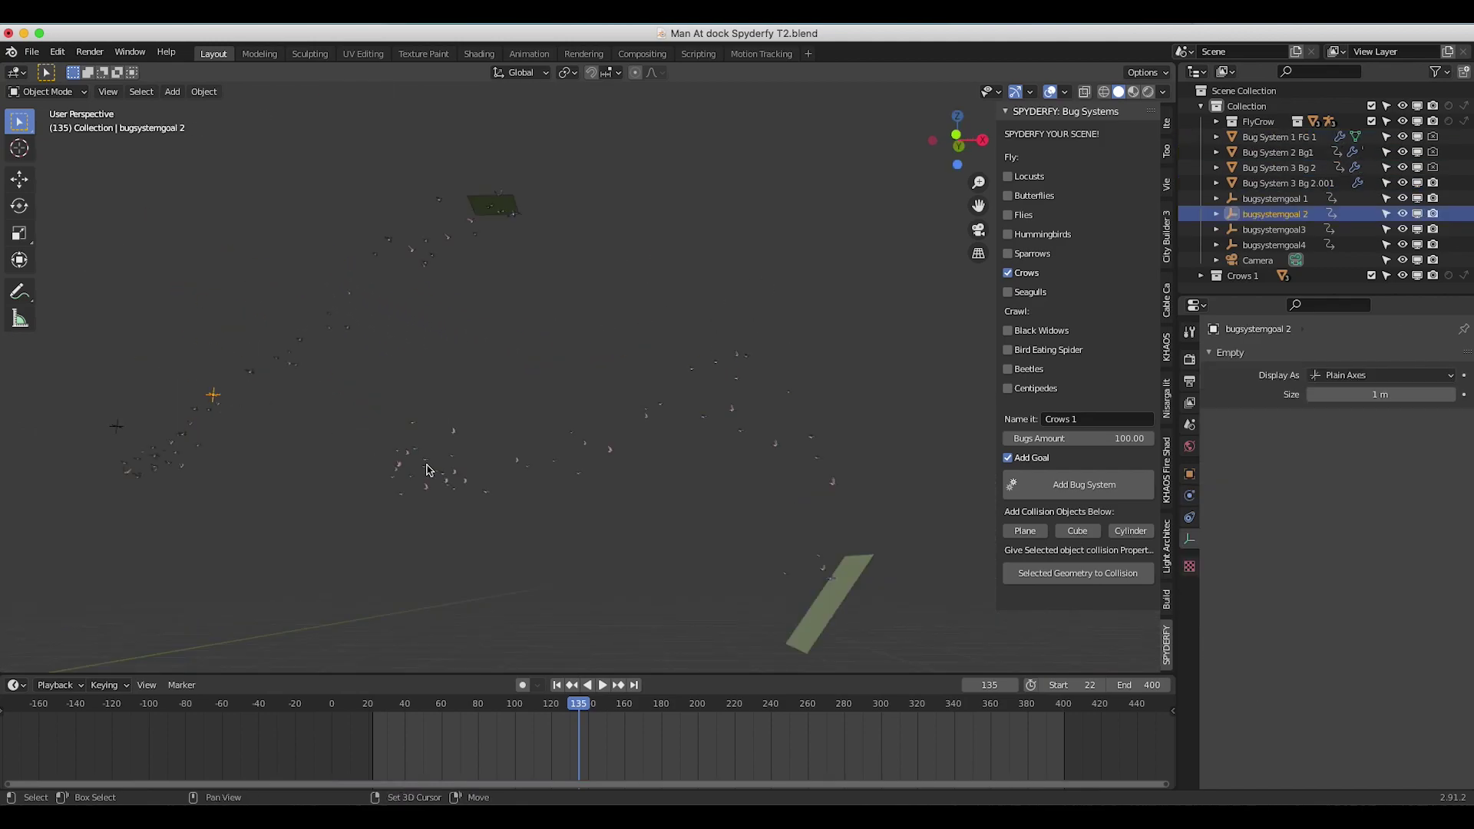
pyautogui.keyDown('shift'); pyautogui.hscroll(-8, 429, 470); pyautogui.keyUp('shift')
pyautogui.keyDown('shift'); pyautogui.scroll(3, 428, 470); pyautogui.keyUp('shift')
pyautogui.keyDown('shift'); pyautogui.scroll(-3, 428, 470); pyautogui.keyUp('shift')
pyautogui.click(501, 482)
pyautogui.hscroll(-2, 576, 764)
pyautogui.scroll(3, 575, 765)
pyautogui.hscroll(-1, 574, 762)
# Scrub the timeline to frame 212 and examine how the crow swarms follow their goal empties
pyautogui.moveTo(372, 706); pyautogui.dragTo(747, 705)
pyautogui.press('space')
pyautogui.keyDown('shift'); pyautogui.hscroll(-1, 415, 524); pyautogui.keyUp('shift')
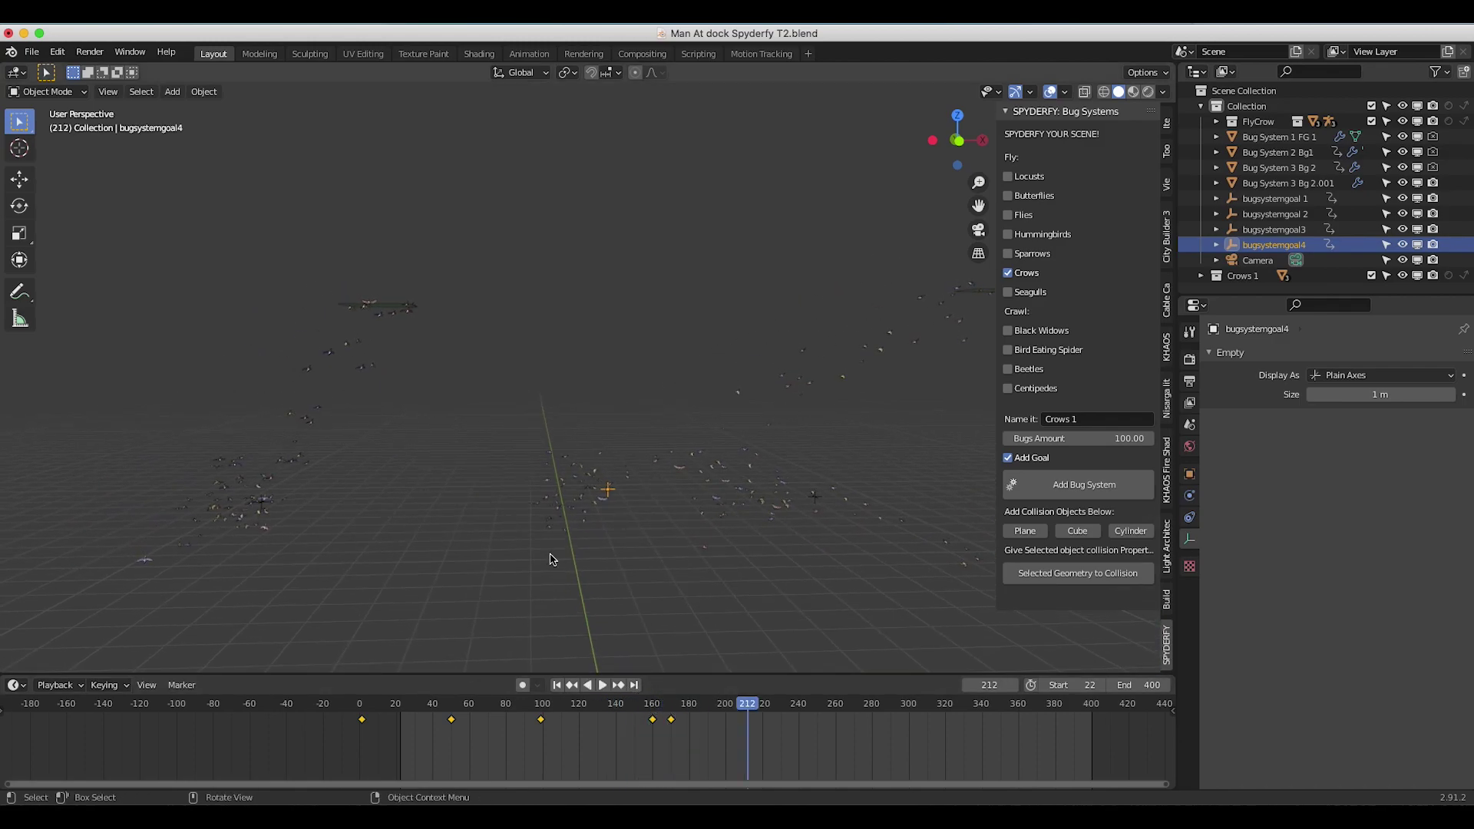
pyautogui.hscroll(-5, 563, 368)
pyautogui.hscroll(8, 563, 369)
pyautogui.scroll(4, 564, 369)
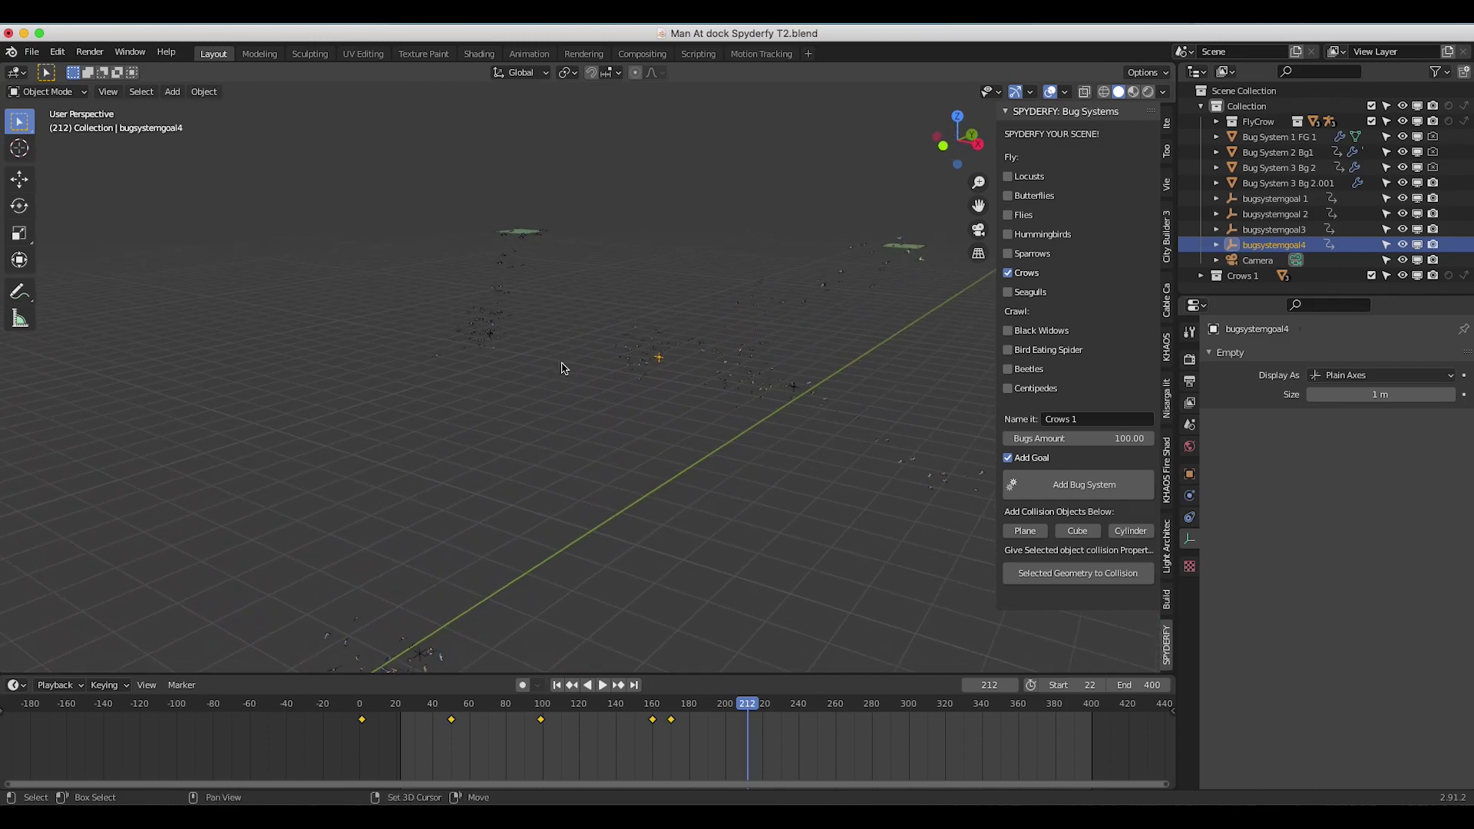
pyautogui.moveTo(543, 374); pyautogui.dragTo(572, 487, button='middle')
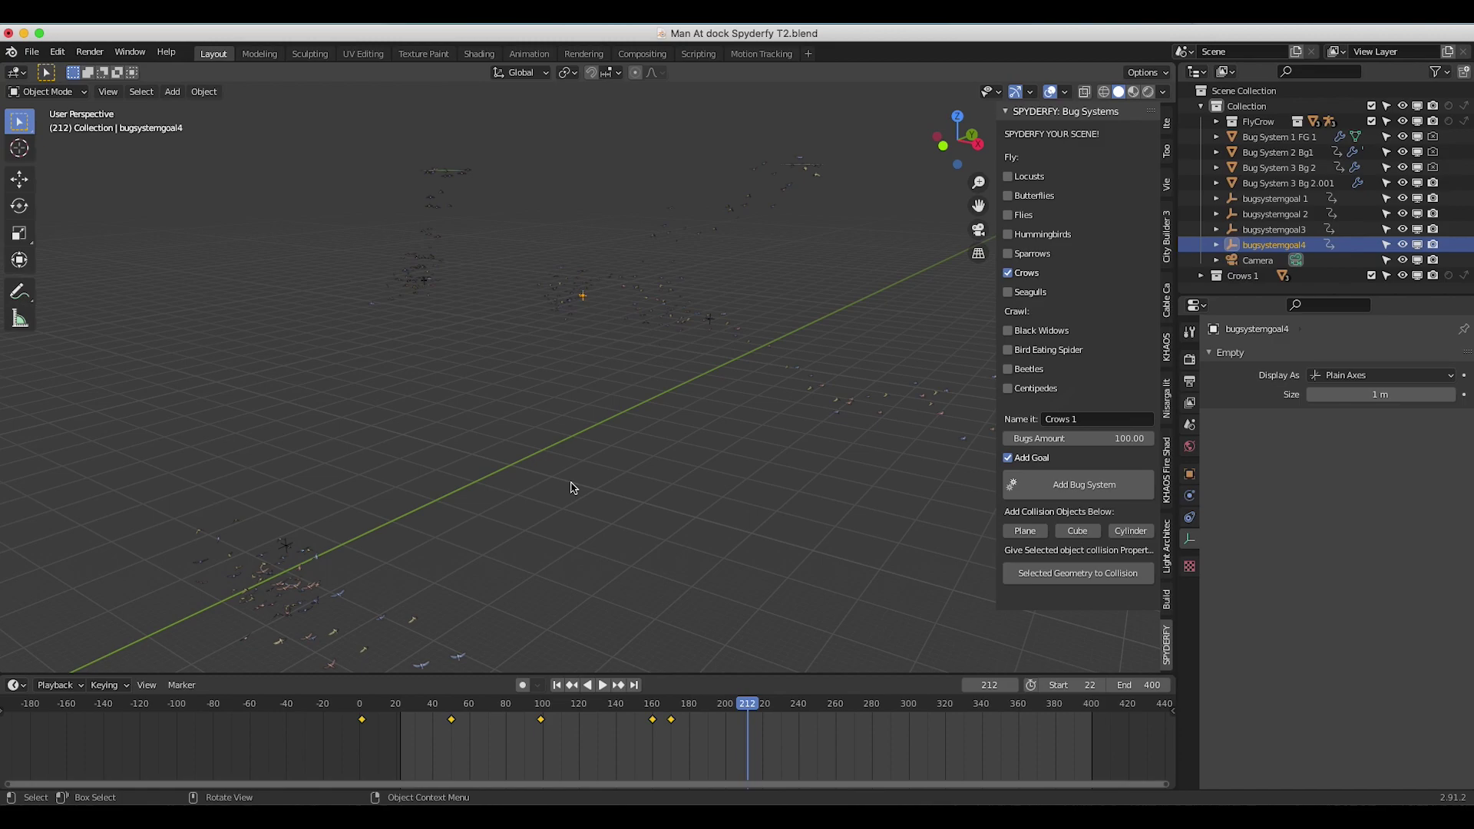
pyautogui.scroll(-5, 546, 516)
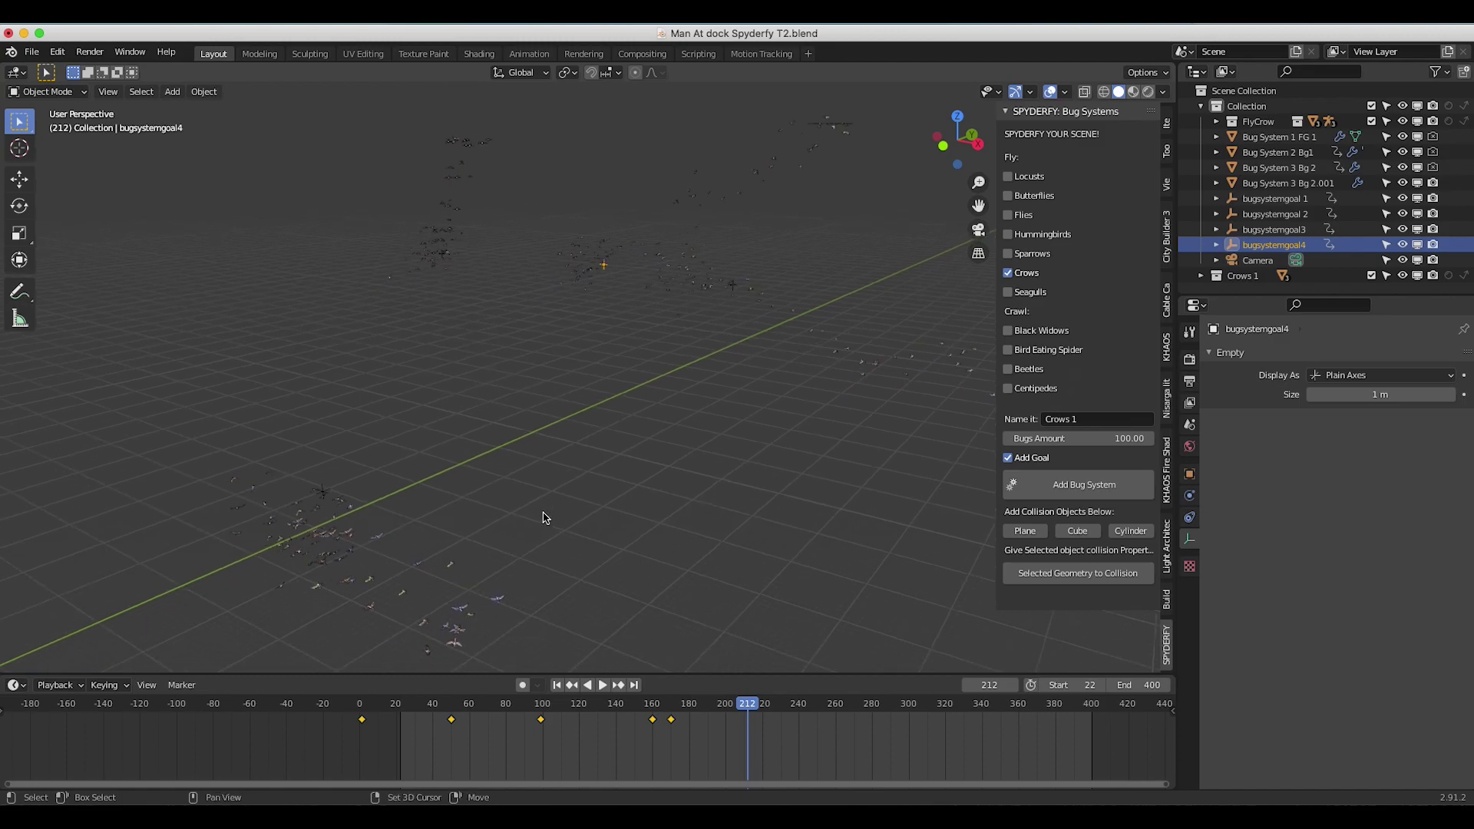
pyautogui.hscroll(-4, 546, 517)
# Display the world settings with the HDR environment used to light the scene
pyautogui.click(1189, 446)
pyautogui.scroll(3, 1263, 596)
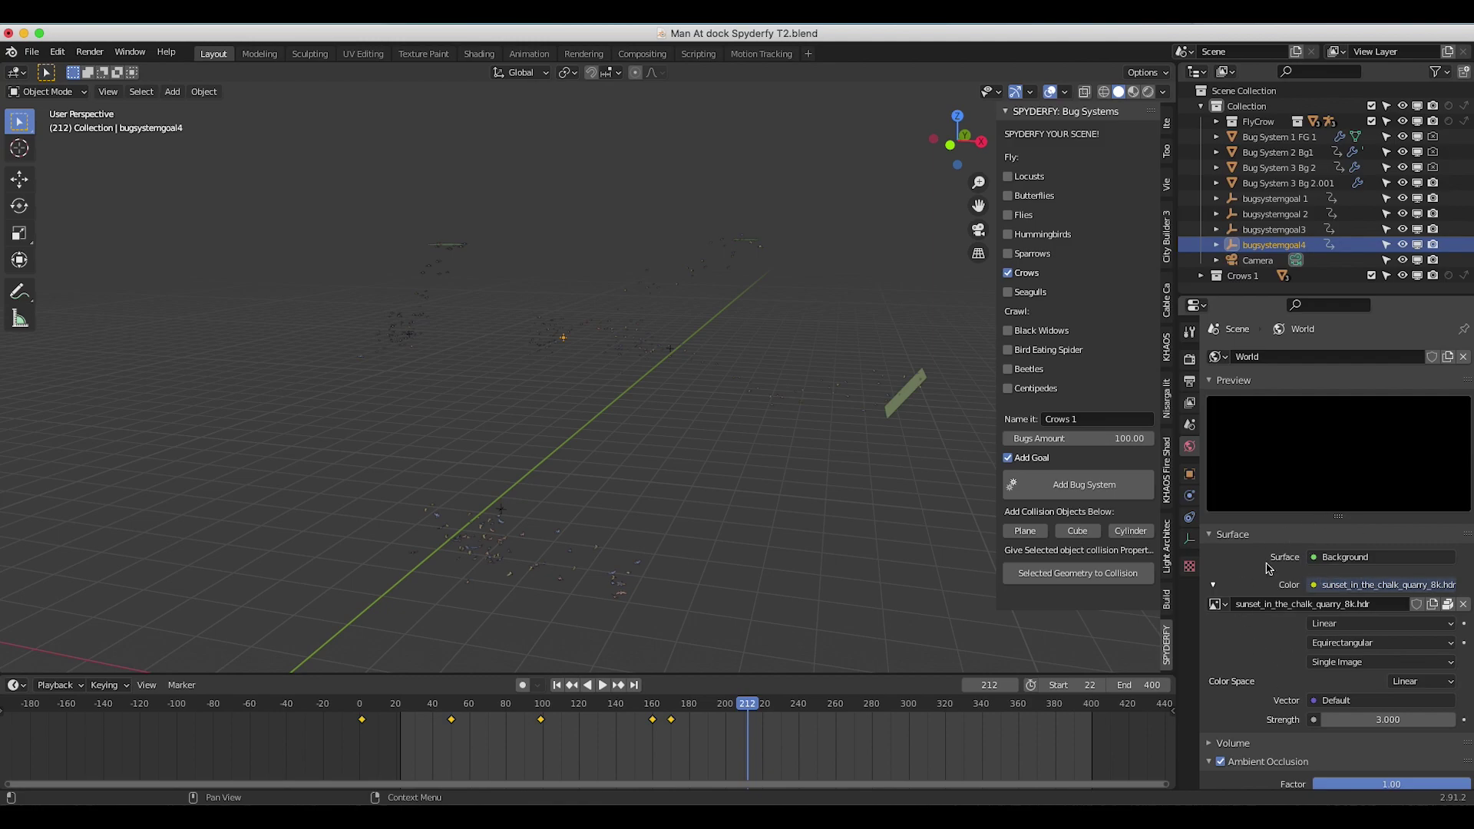
# Return to the active camera view and select the crow systems in turn, ending with Bug System 3 Bg 2
pyautogui.click(107, 91)
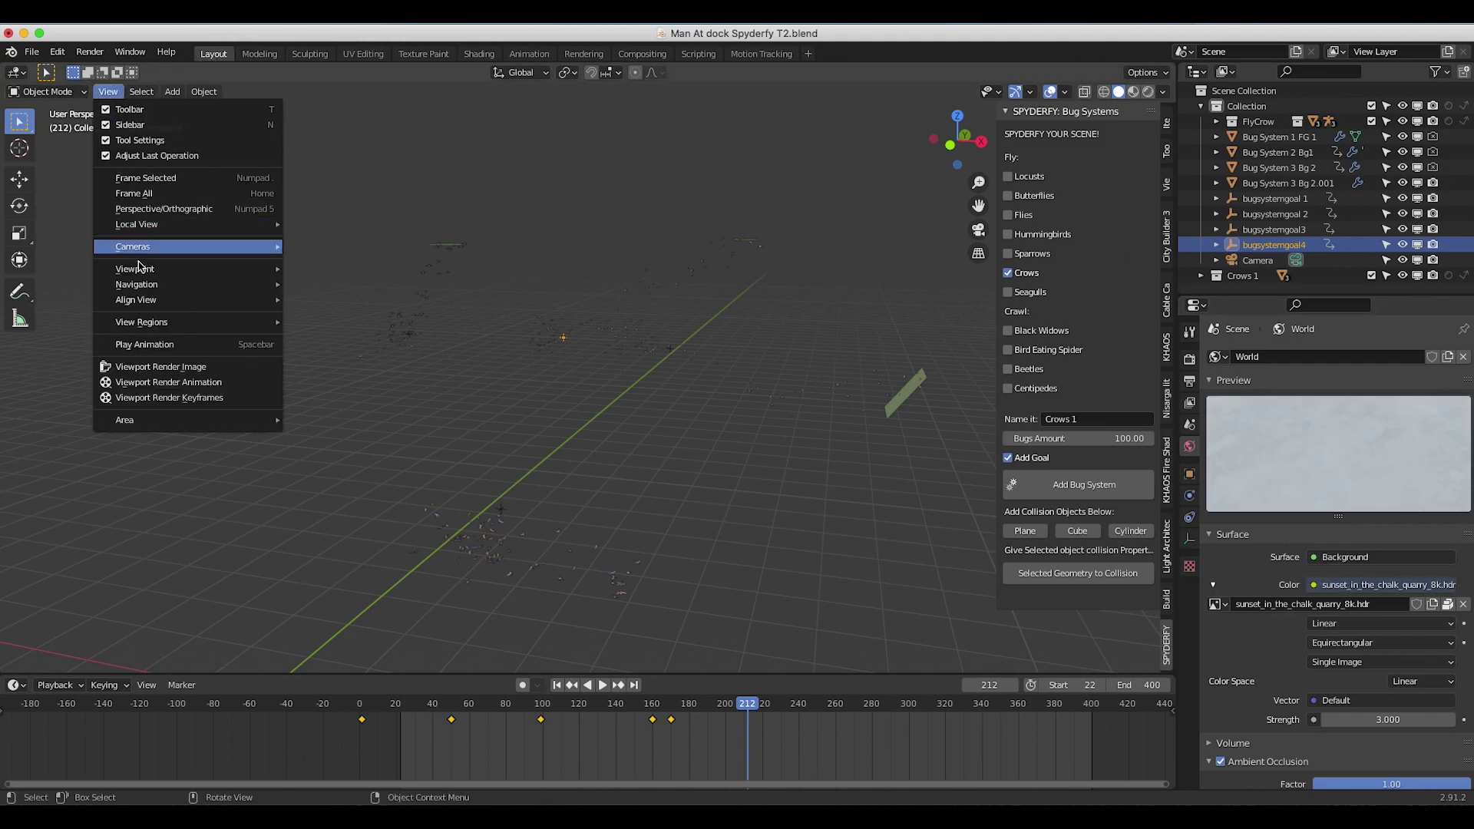
pyautogui.click(346, 287)
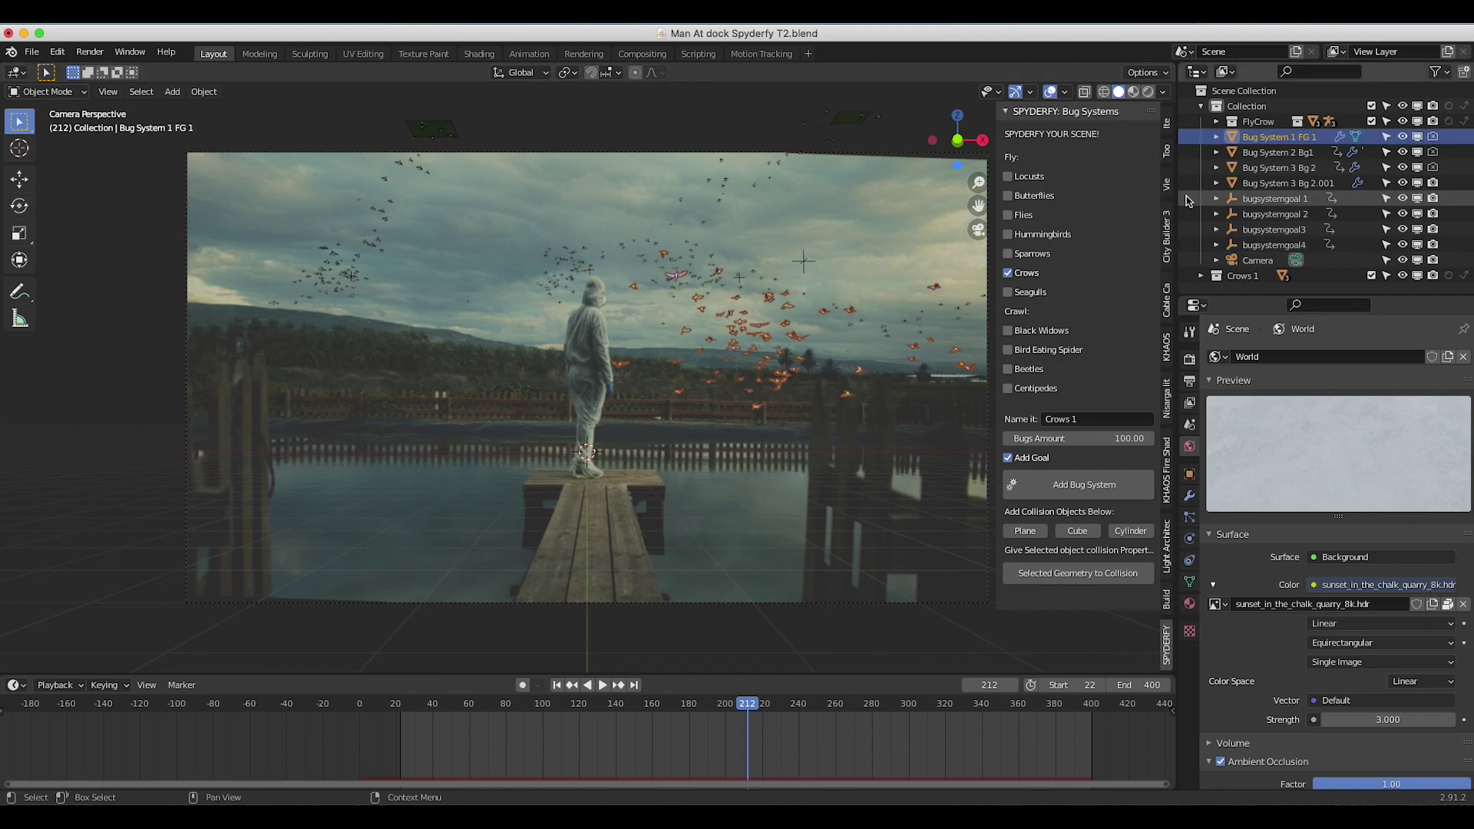
pyautogui.click(1278, 153)
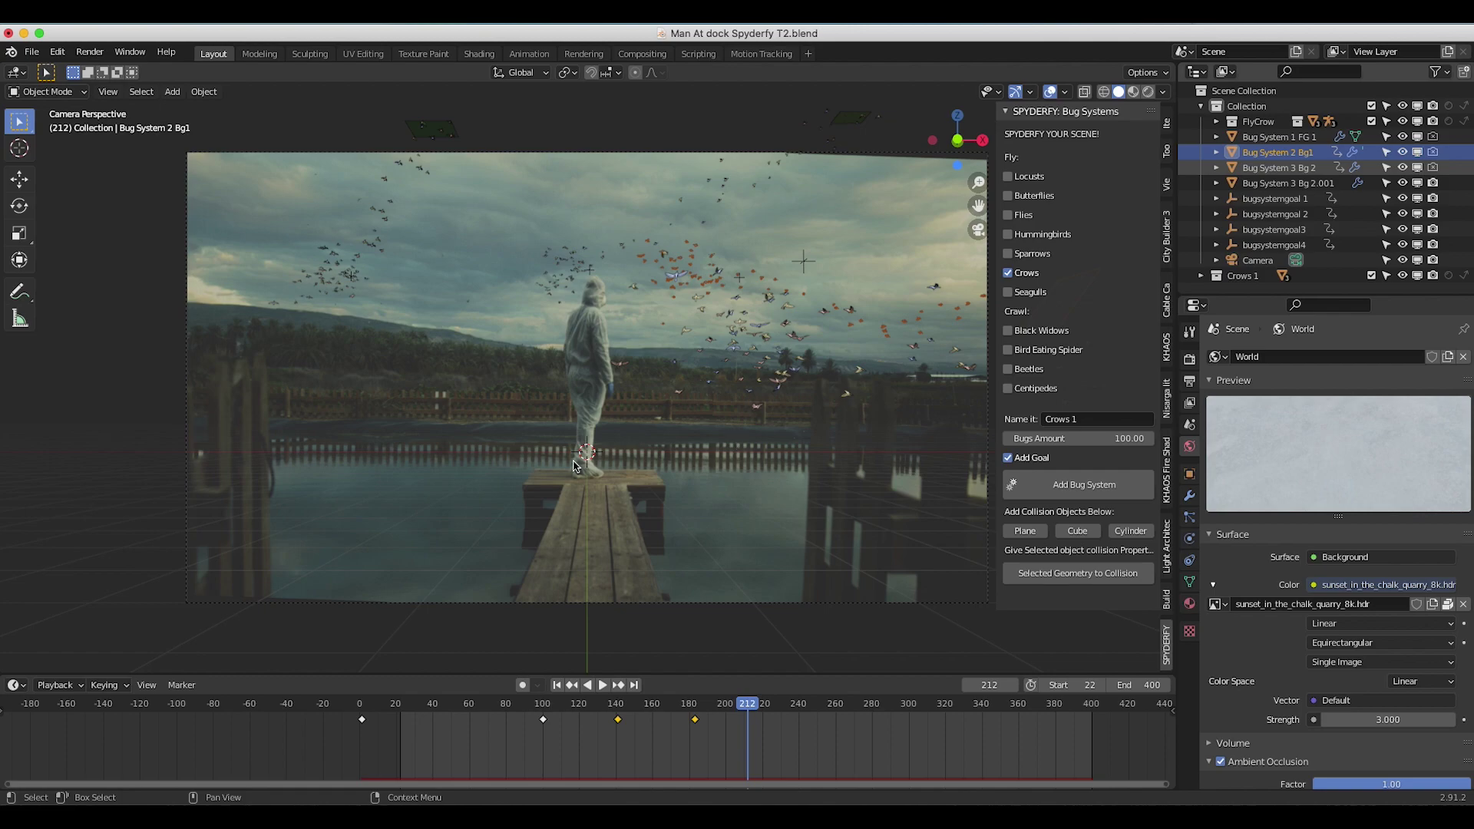
pyautogui.click(1279, 167)
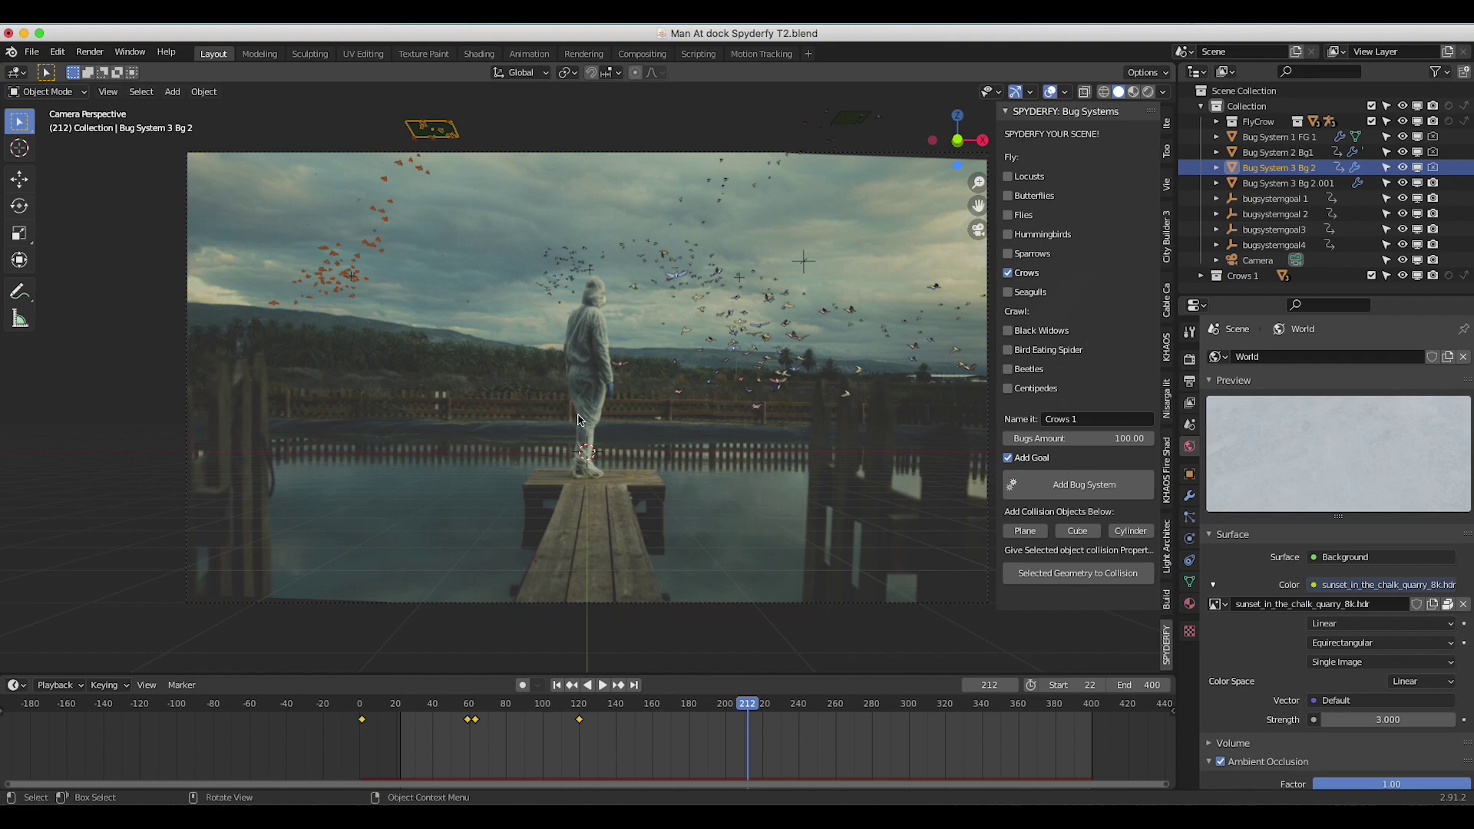
# Review the scene's output settings and the Cycles render settings, including the expanded denoising options
pyautogui.click(1190, 381)
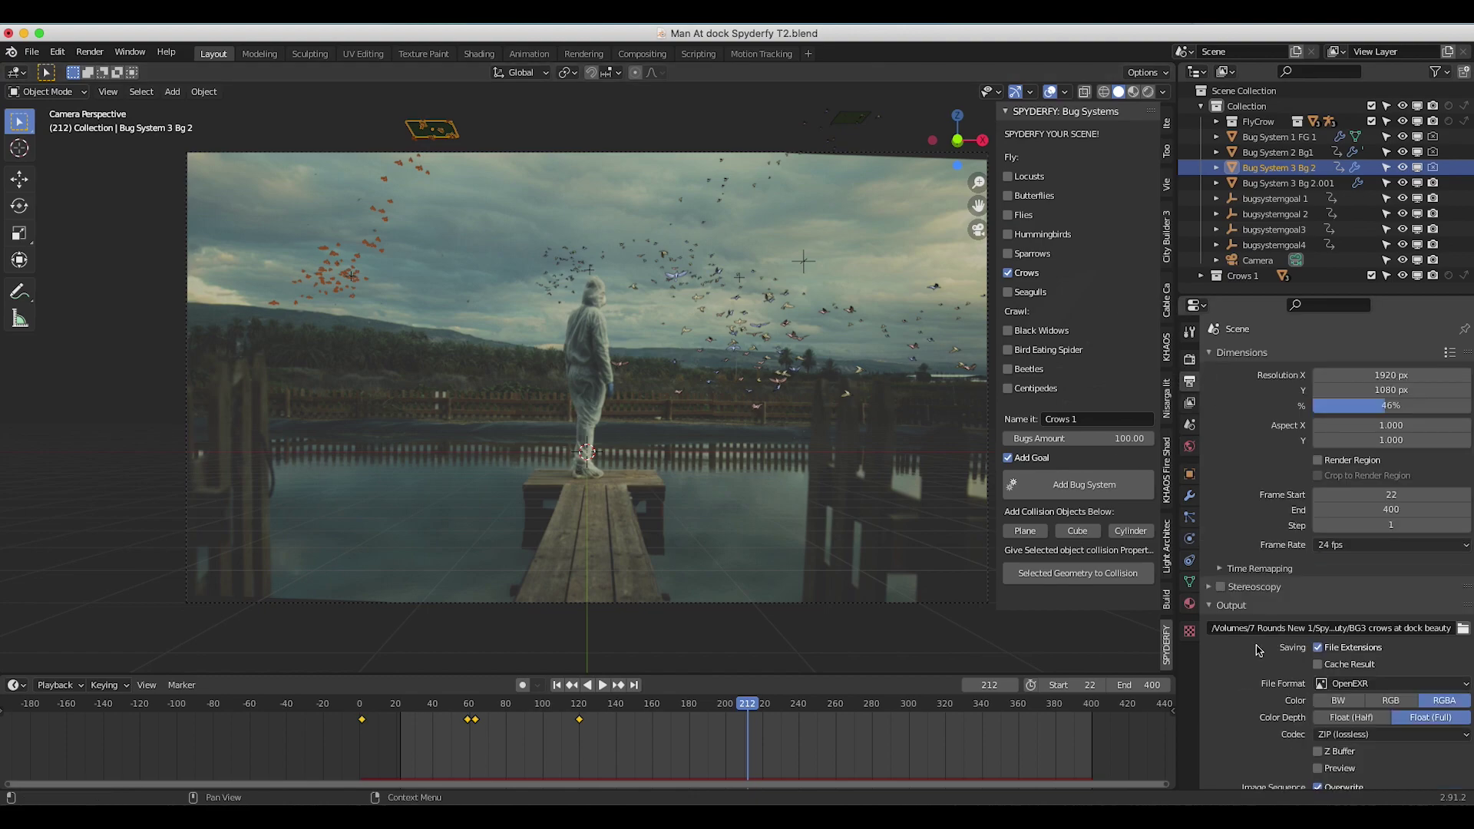
pyautogui.scroll(-3, 1306, 599)
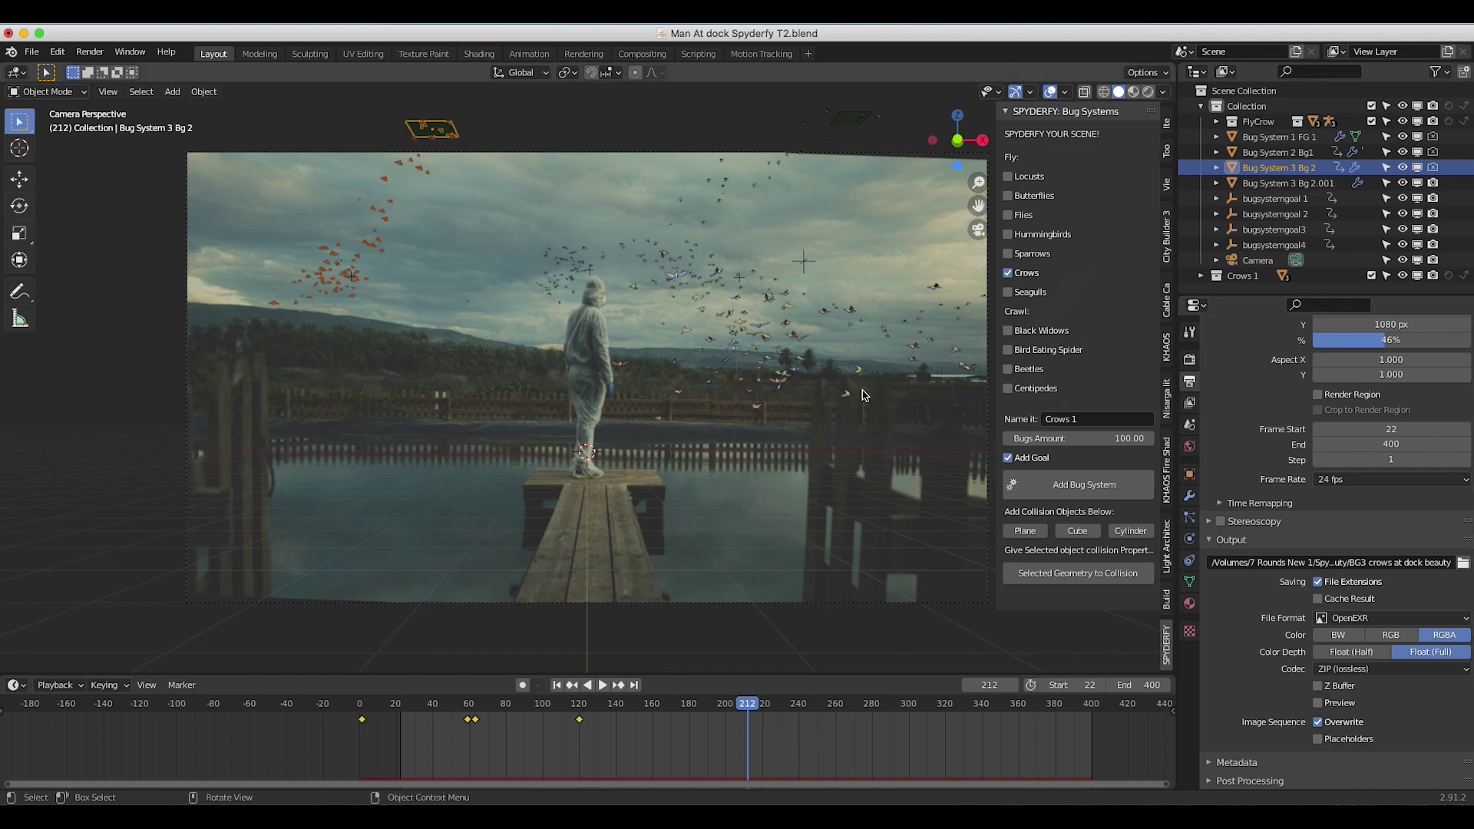
pyautogui.click(1190, 497)
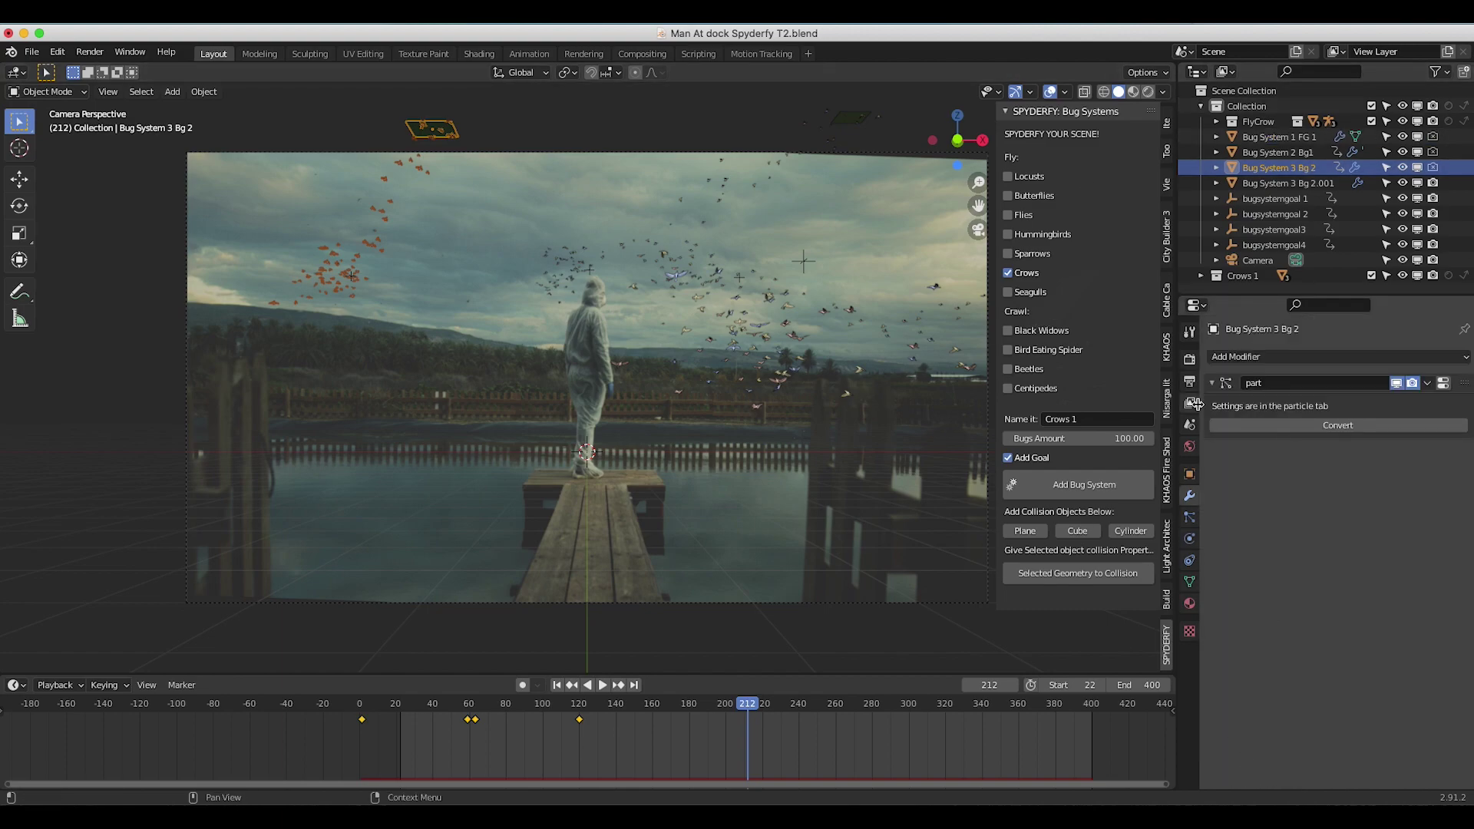
pyautogui.click(1194, 364)
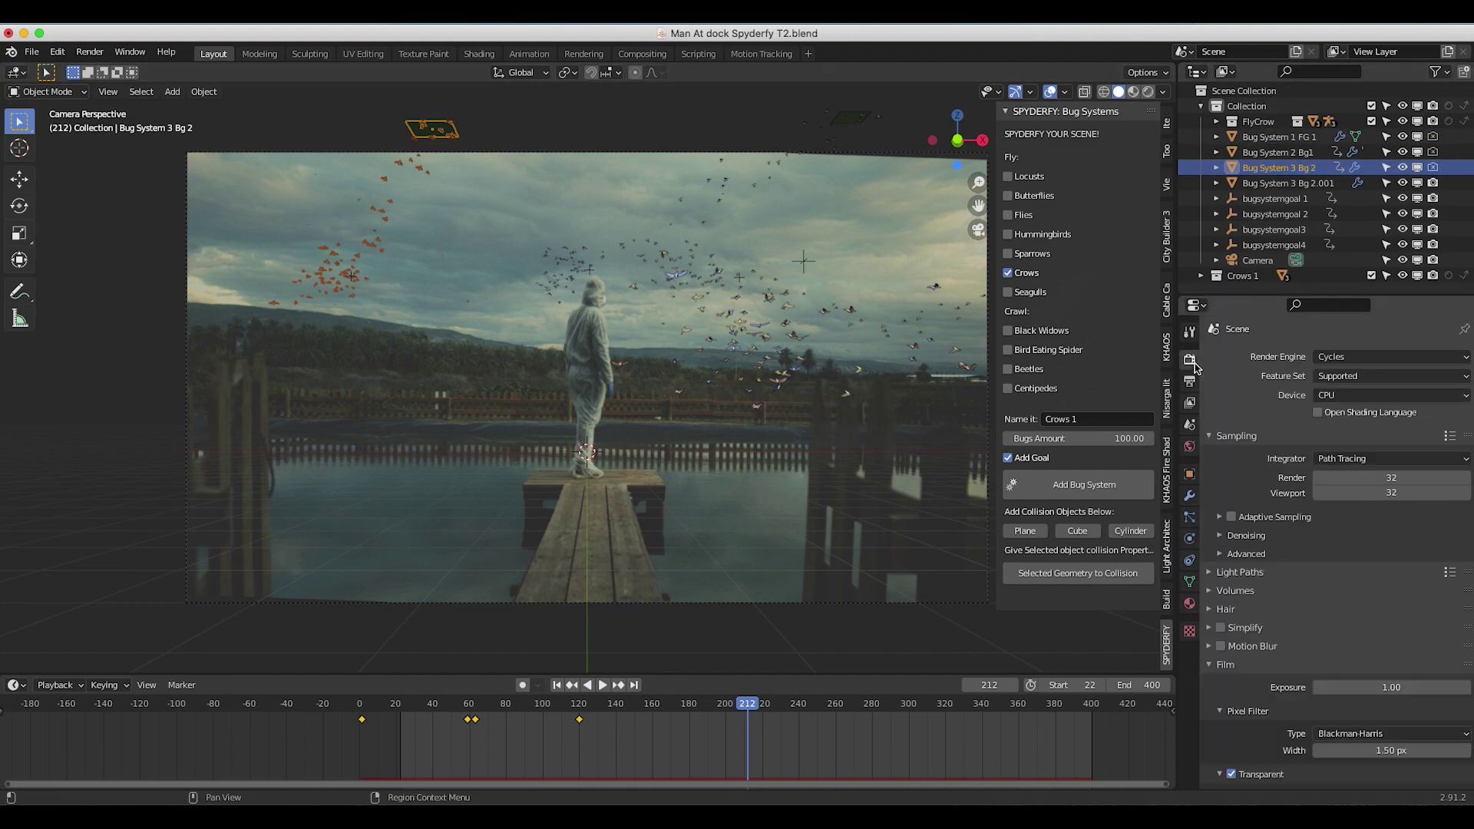
pyautogui.click(1247, 535)
pyautogui.scroll(-1, 1256, 597)
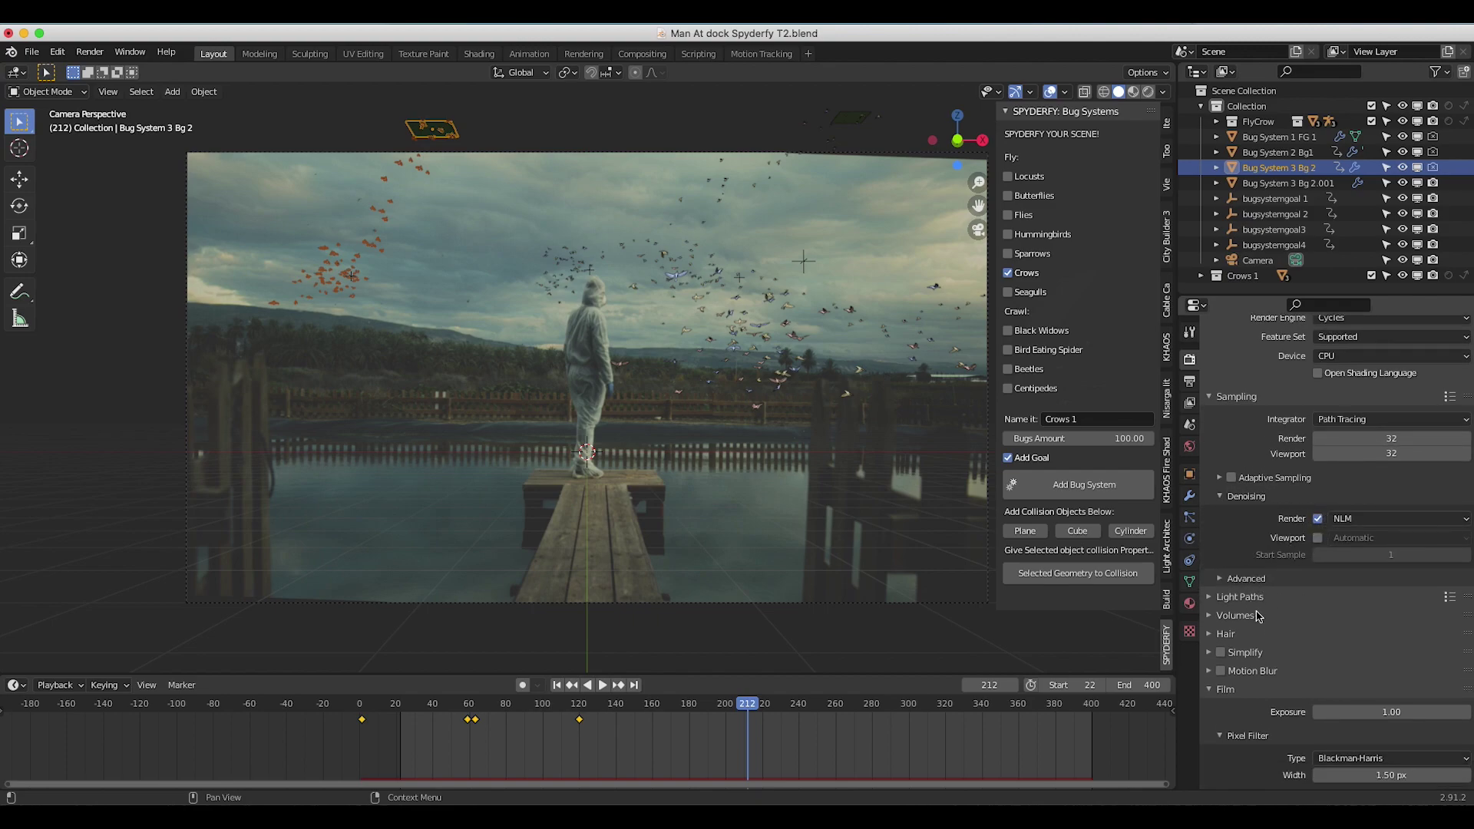
pyautogui.scroll(-1, 1253, 607)
pyautogui.click(1229, 550)
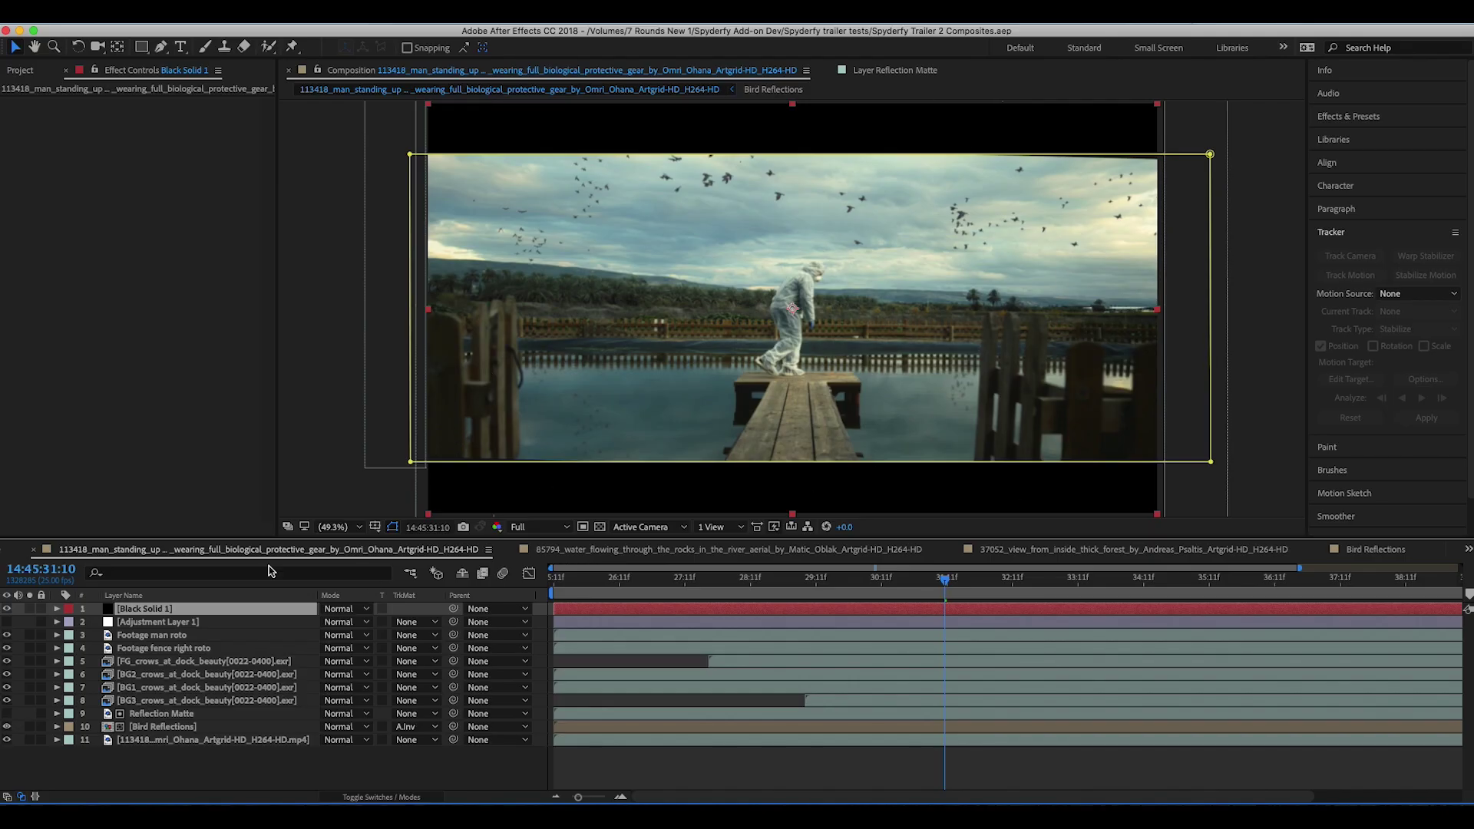
# Switch to After Effects and show only the FG_crows_at_dock_beauty render over the original dock footage
pyautogui.click(162, 622)
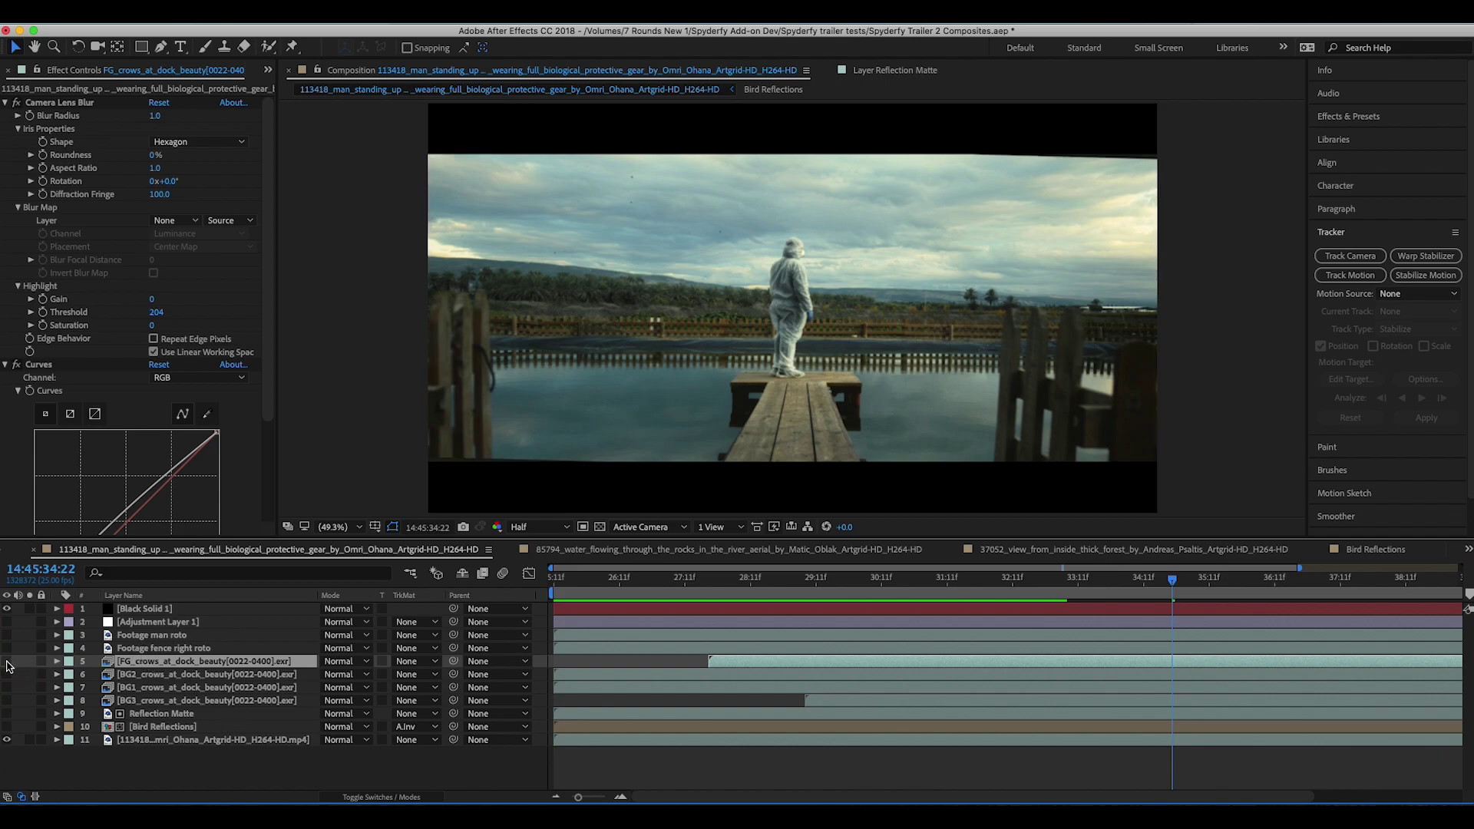
pyautogui.click(7, 661)
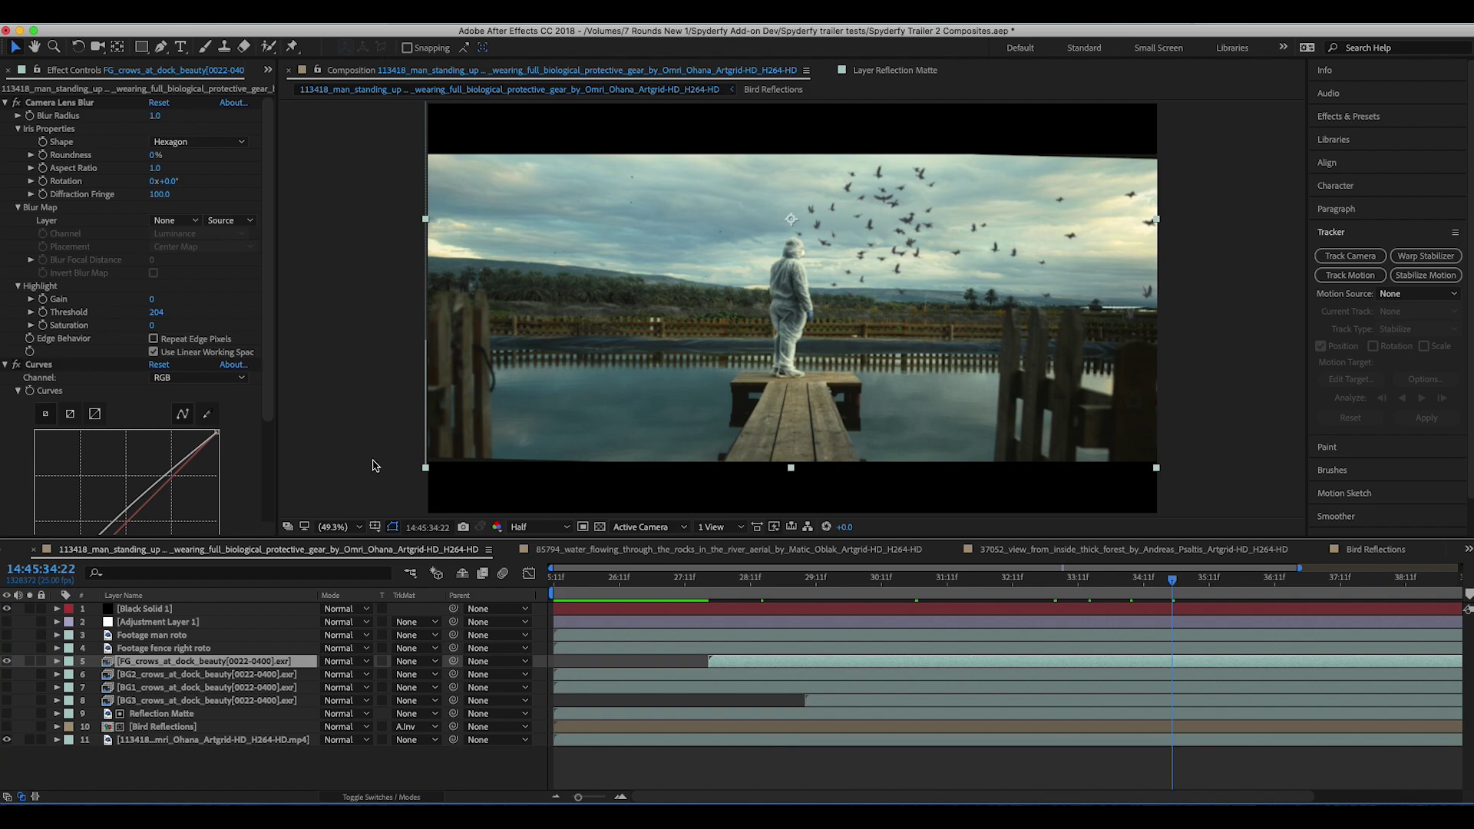
# Collapse the foreground crow layer's effects and expand its Curves effect to show the graph
pyautogui.click(6, 364)
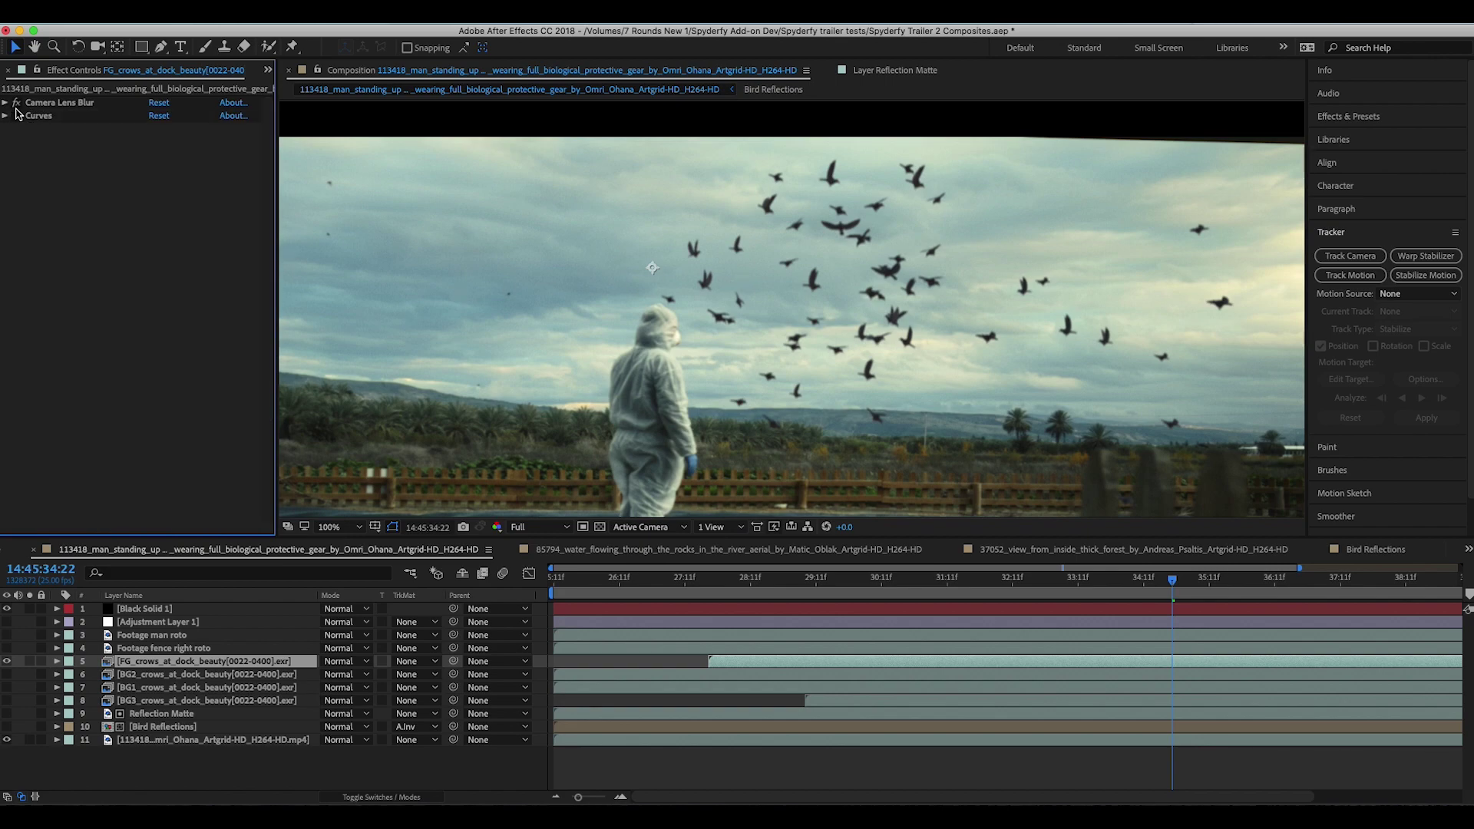
pyautogui.click(7, 115)
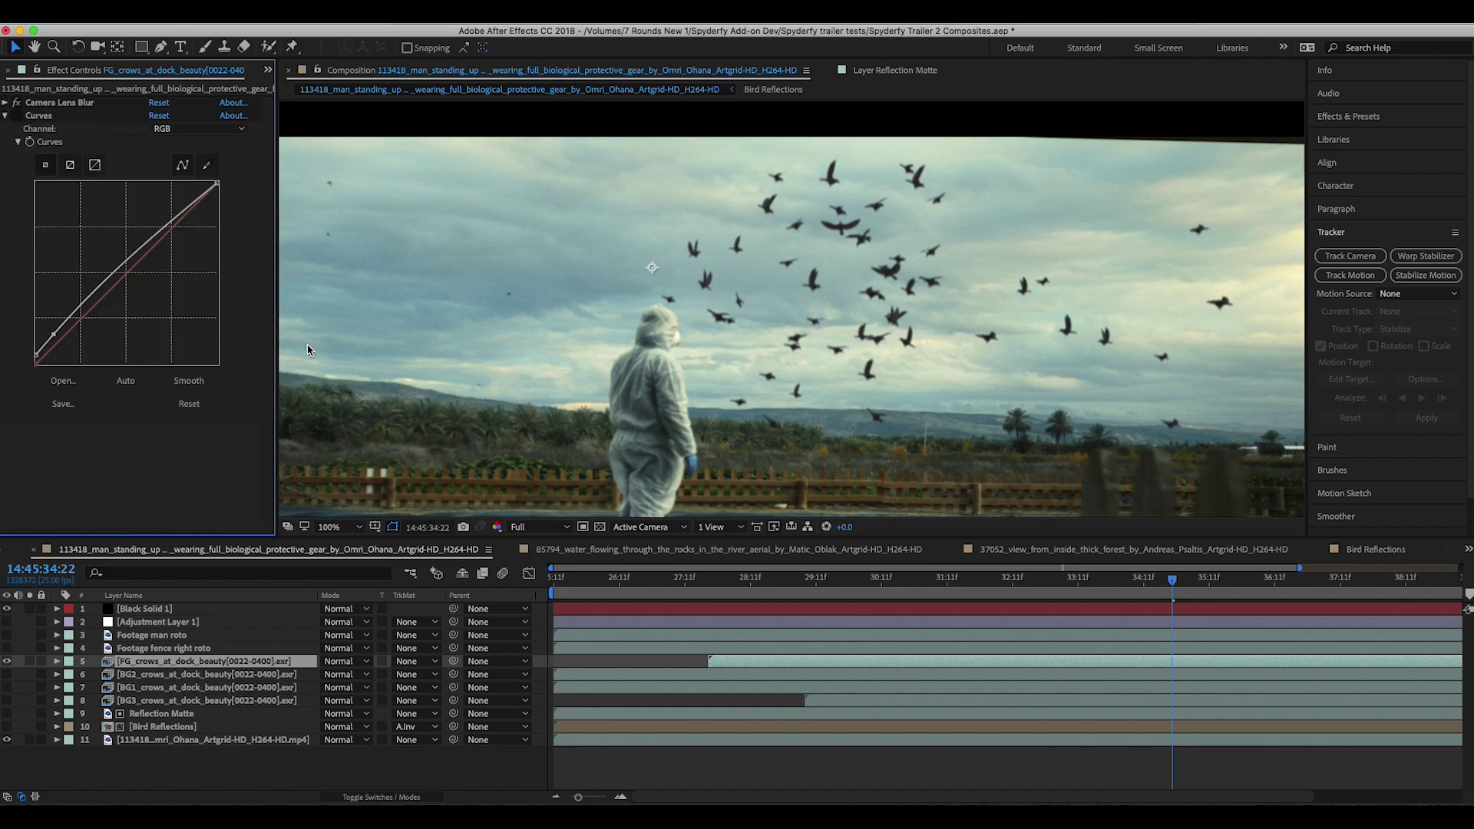
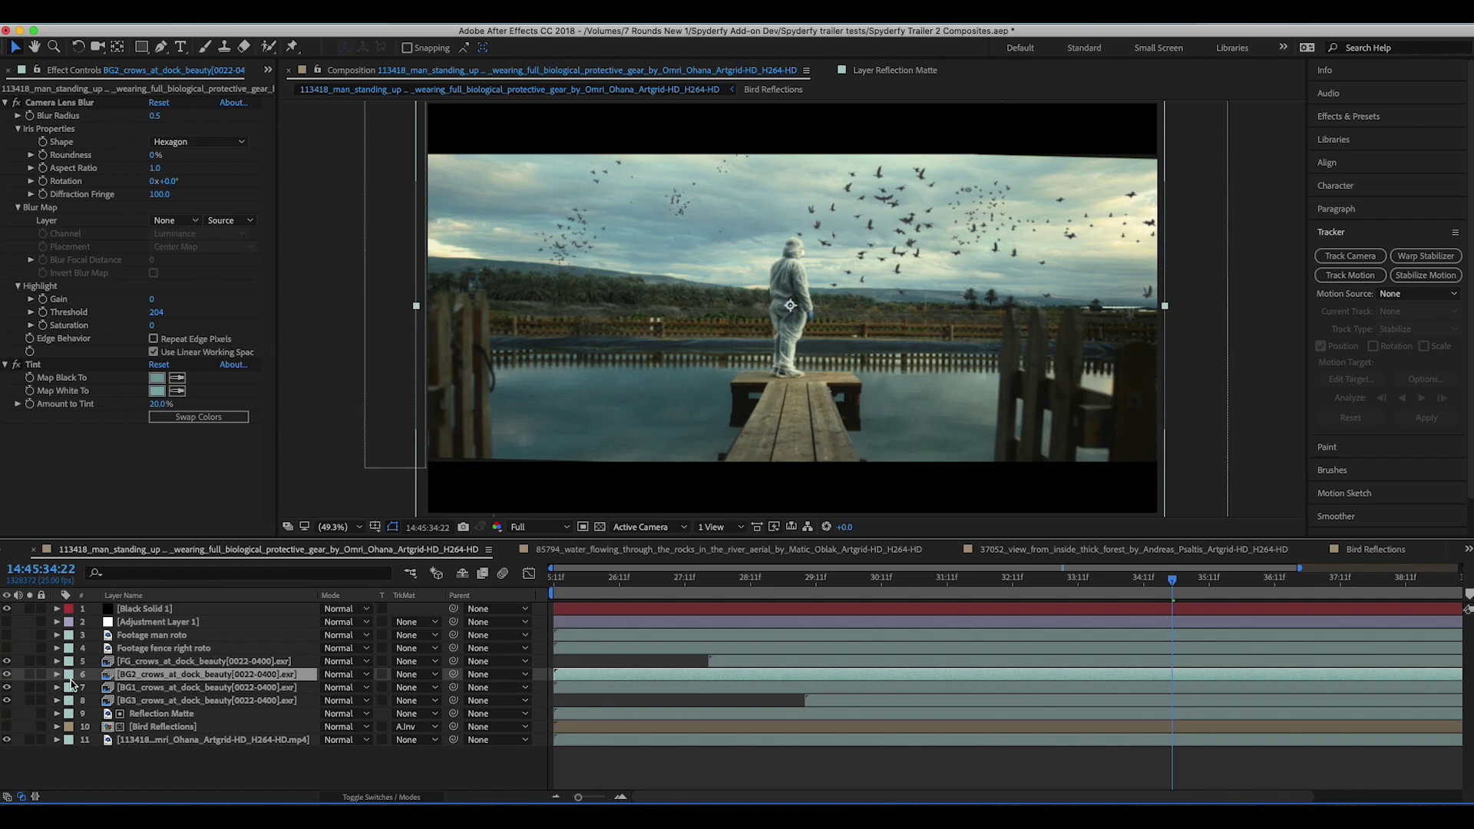
# Hide the foreground crow layer and collapse and re-expand the Camera Lens Blur settings on the BG2 crow layer
pyautogui.click(6, 661)
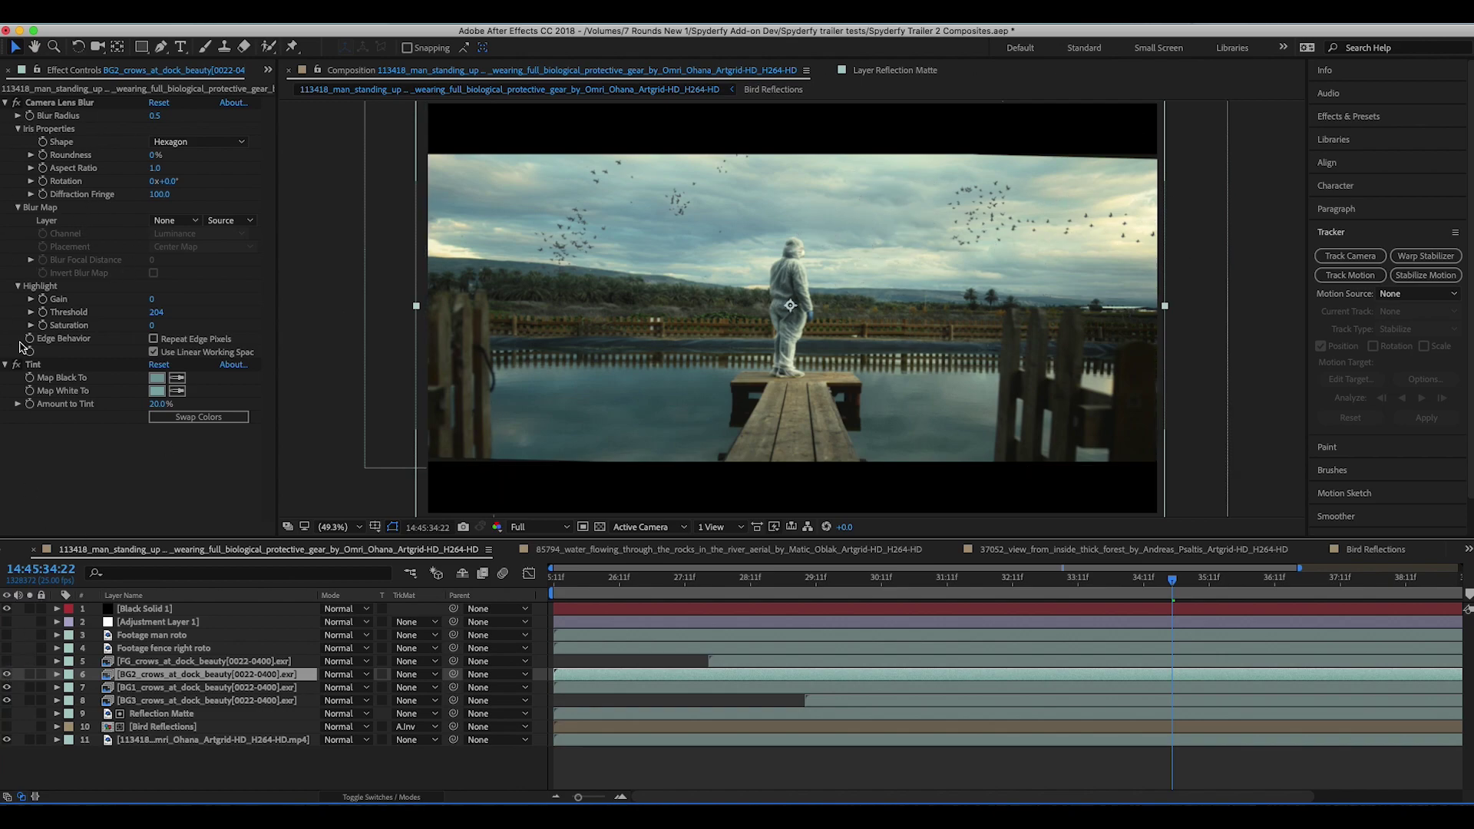
pyautogui.click(4, 103)
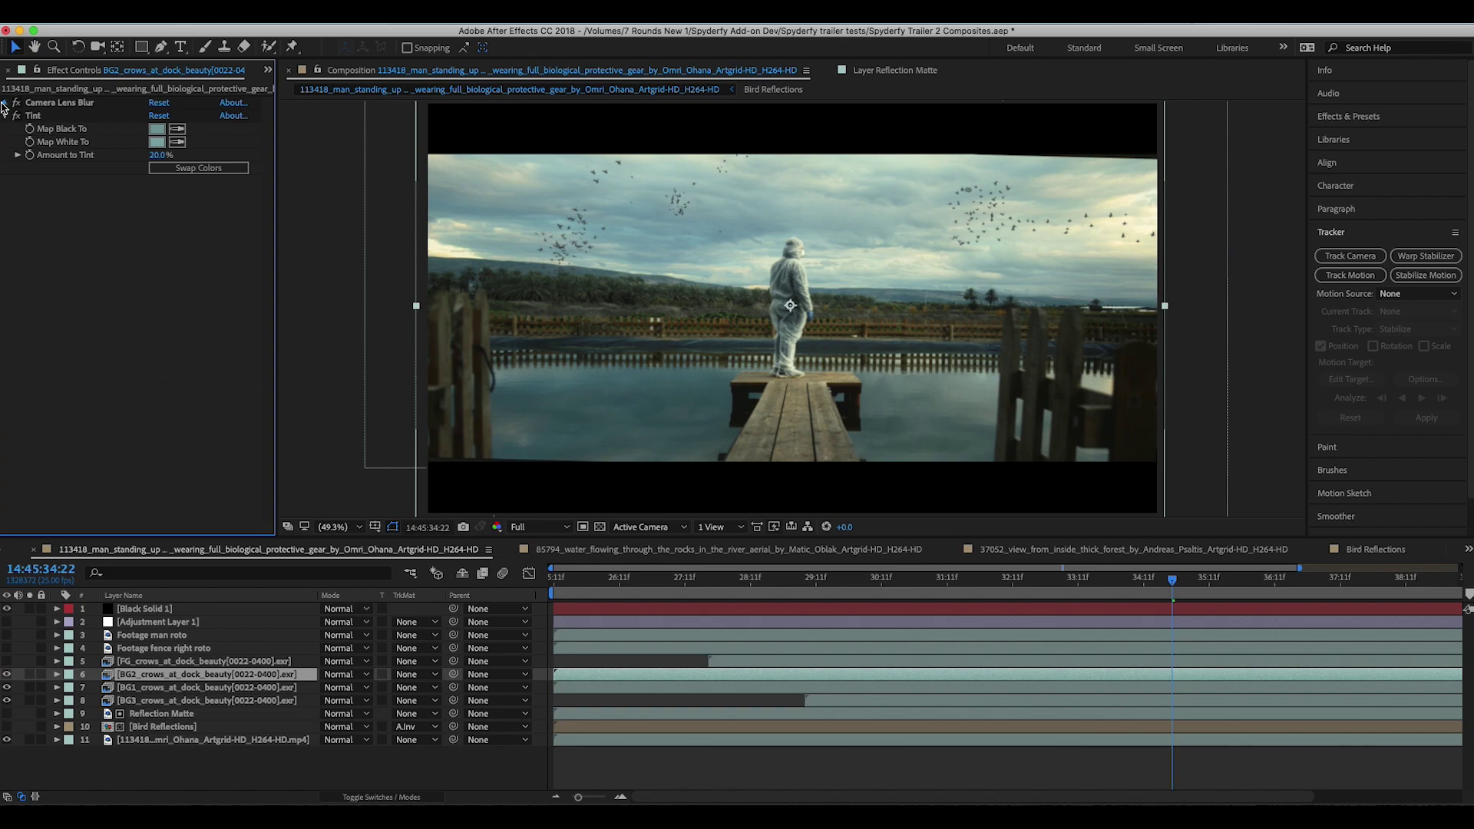
pyautogui.click(5, 103)
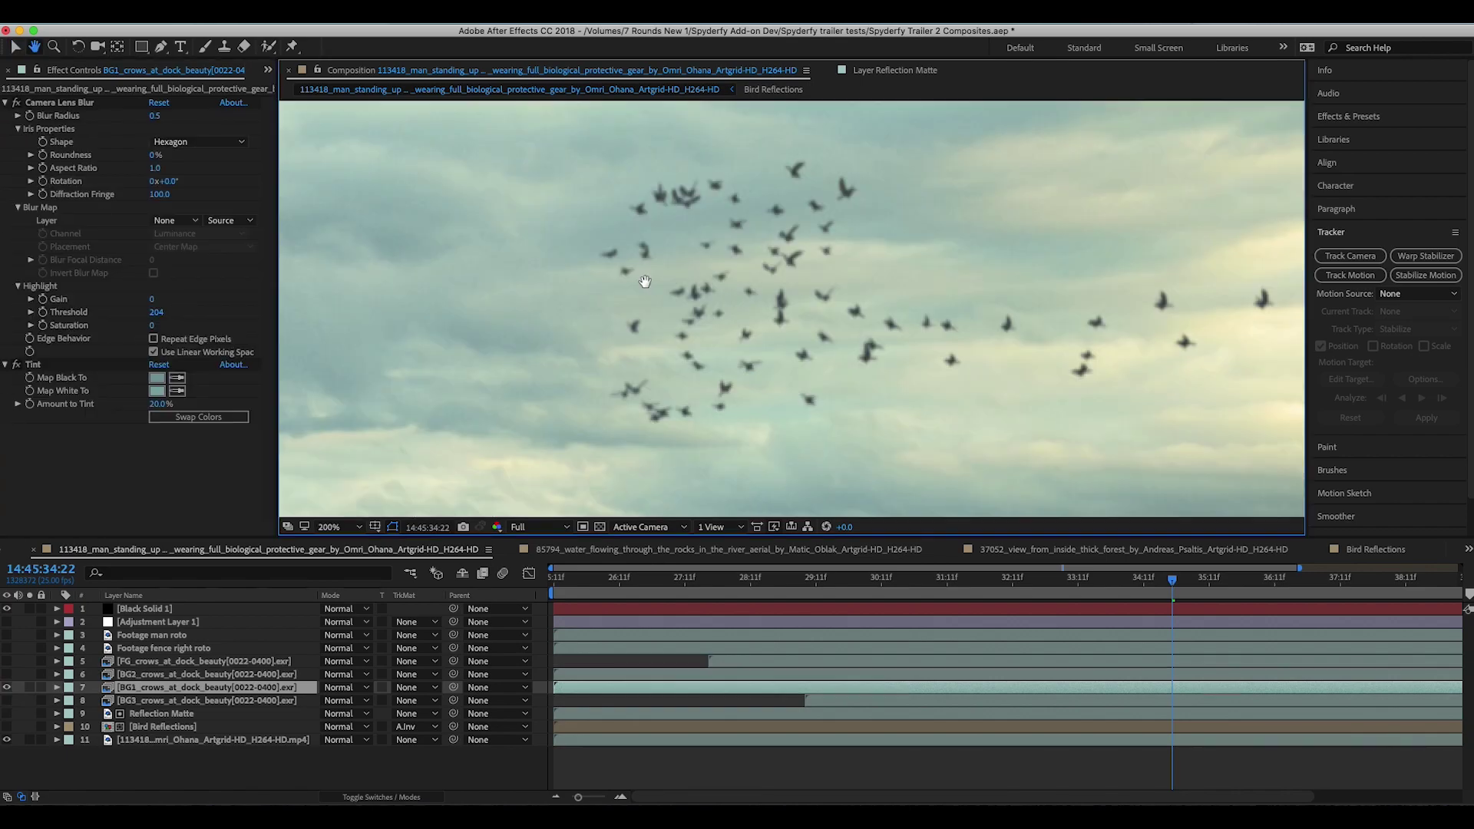
# Compare the isolated BG1 crows with Camera Lens Blur and Tint off and on, then inspect the BG3 crow layer's effects
pyautogui.moveTo(645, 284); pyautogui.dragTo(654, 278)
pyautogui.click(16, 48)
pyautogui.click(16, 103)
pyautogui.click(16, 366)
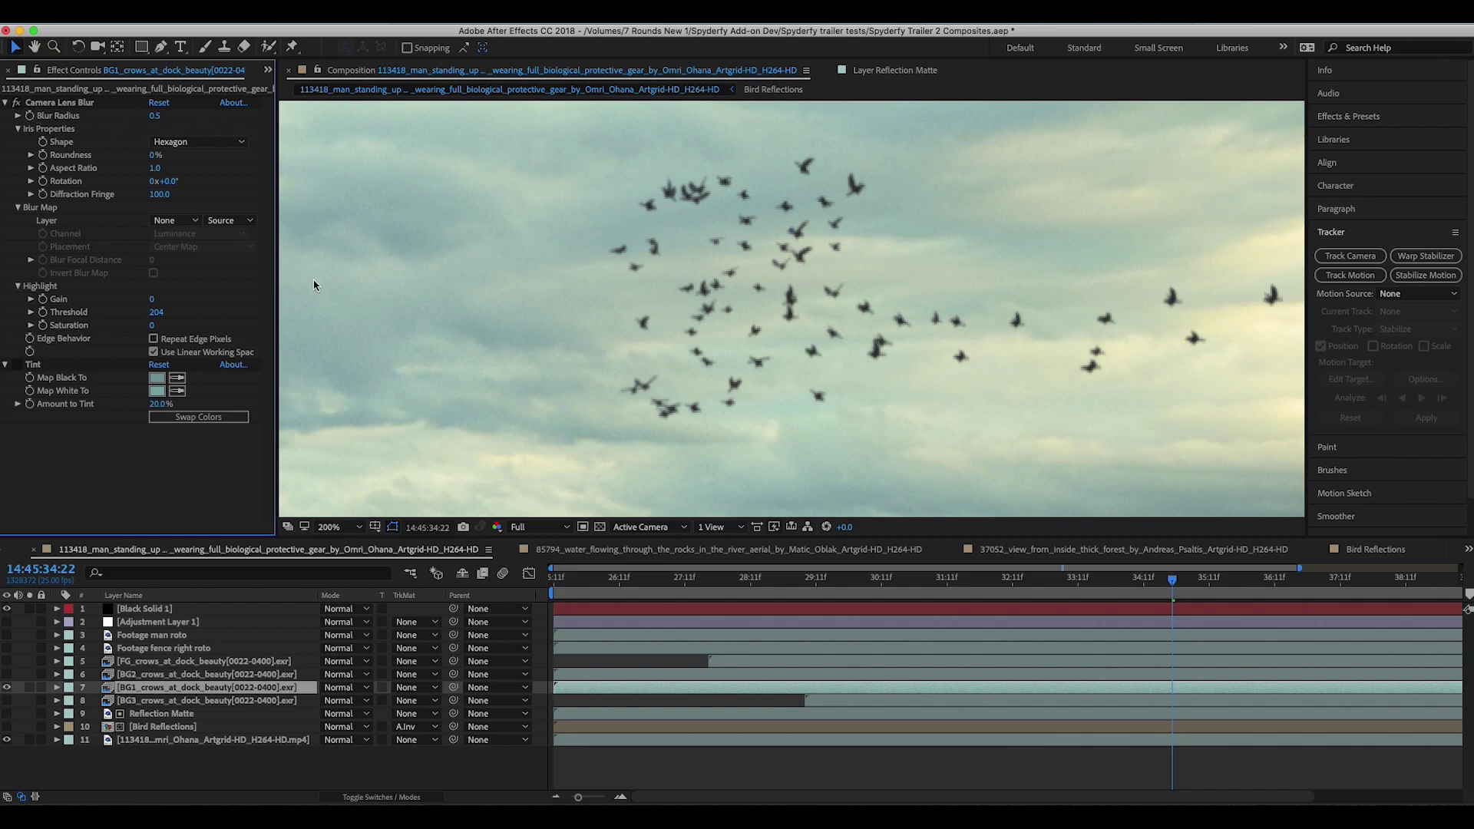
pyautogui.click(29, 366)
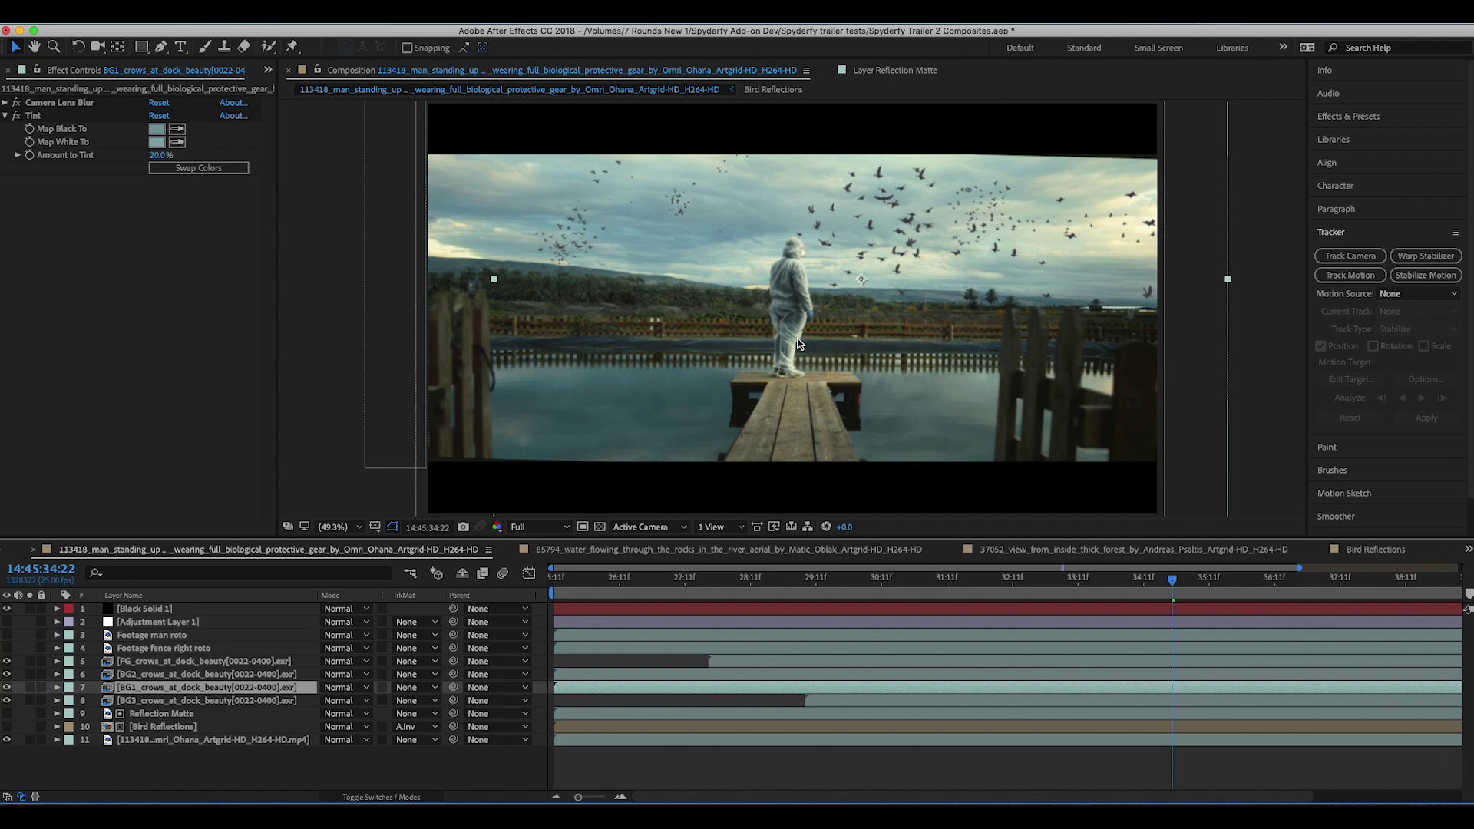
pyautogui.click(218, 700)
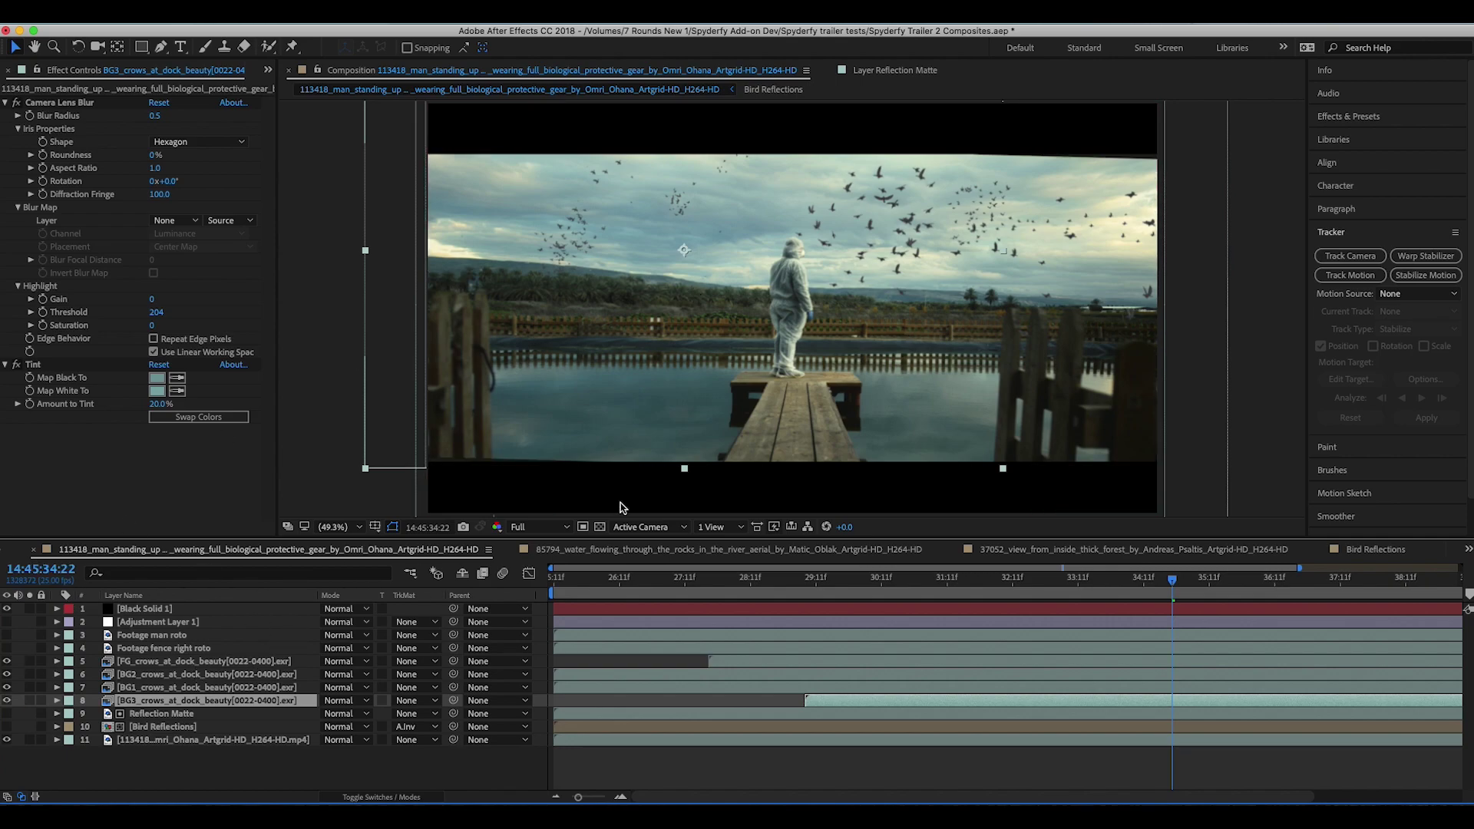
# Turn on the Footage fence right roto and Footage man roto layers, checking the man's cutout in solo and the fence's mask outline
pyautogui.click(154, 648)
pyautogui.click(146, 636)
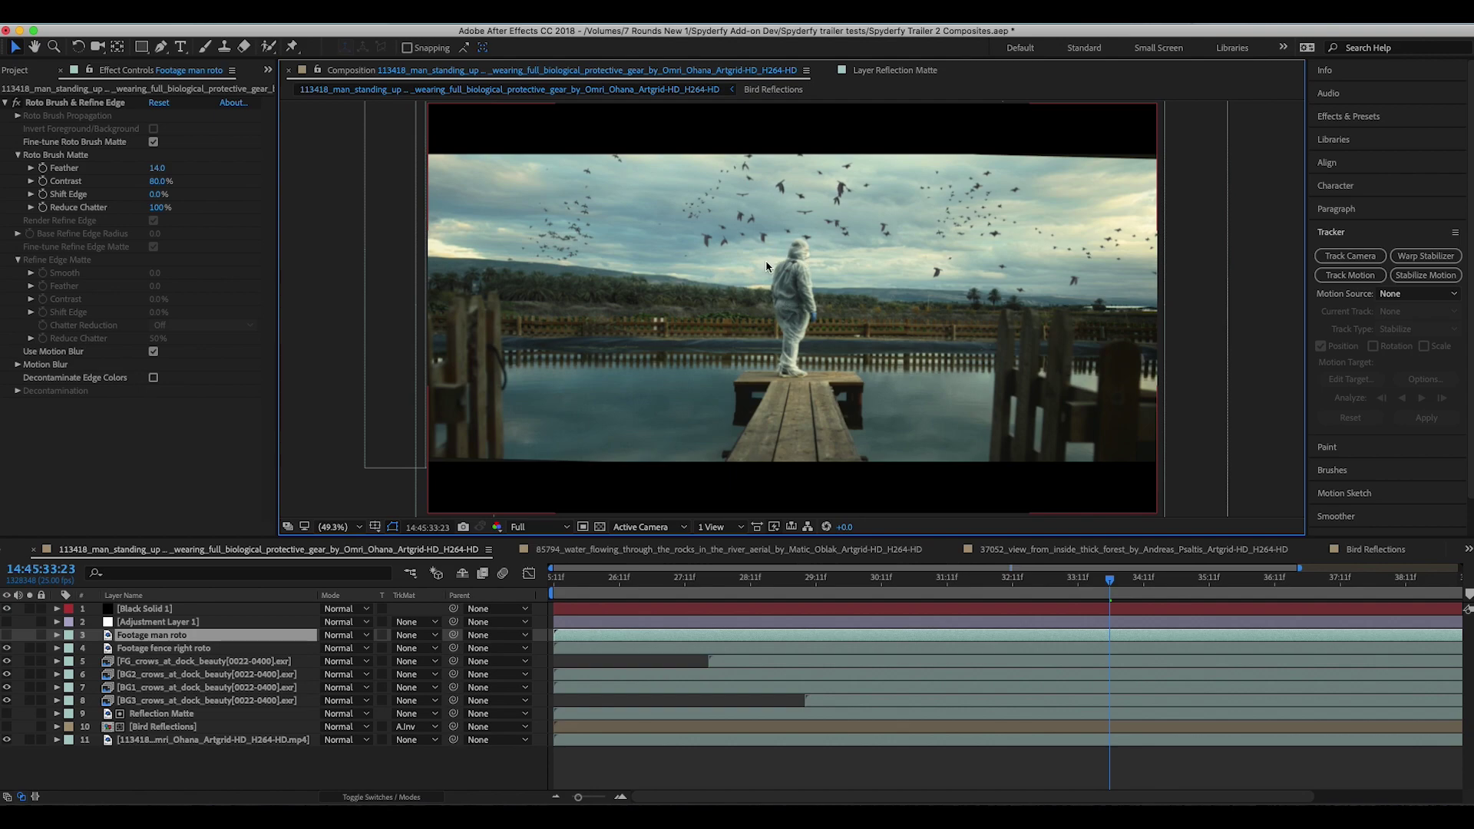
pyautogui.click(6, 635)
pyautogui.click(29, 635)
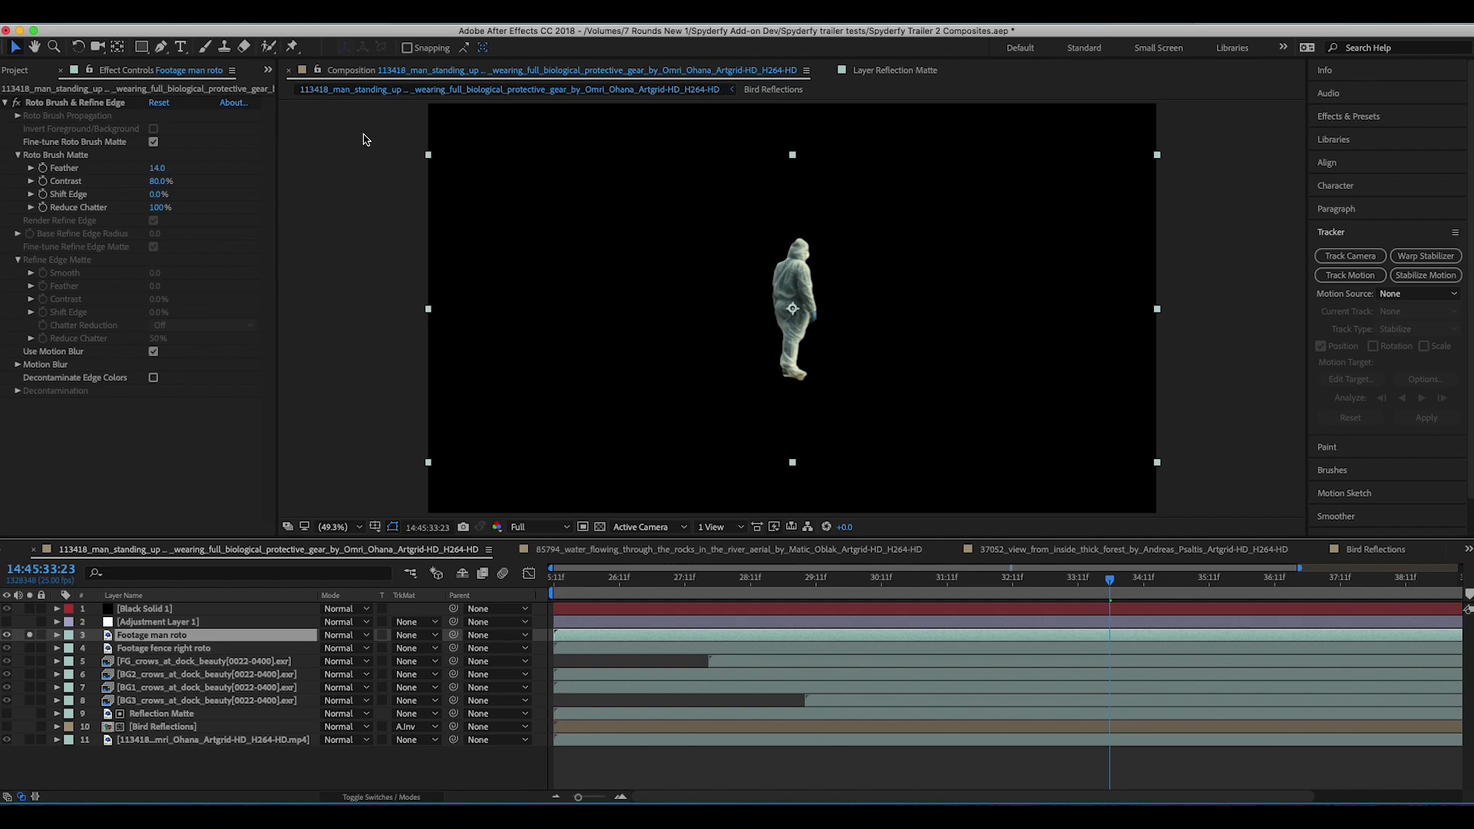
pyautogui.click(29, 636)
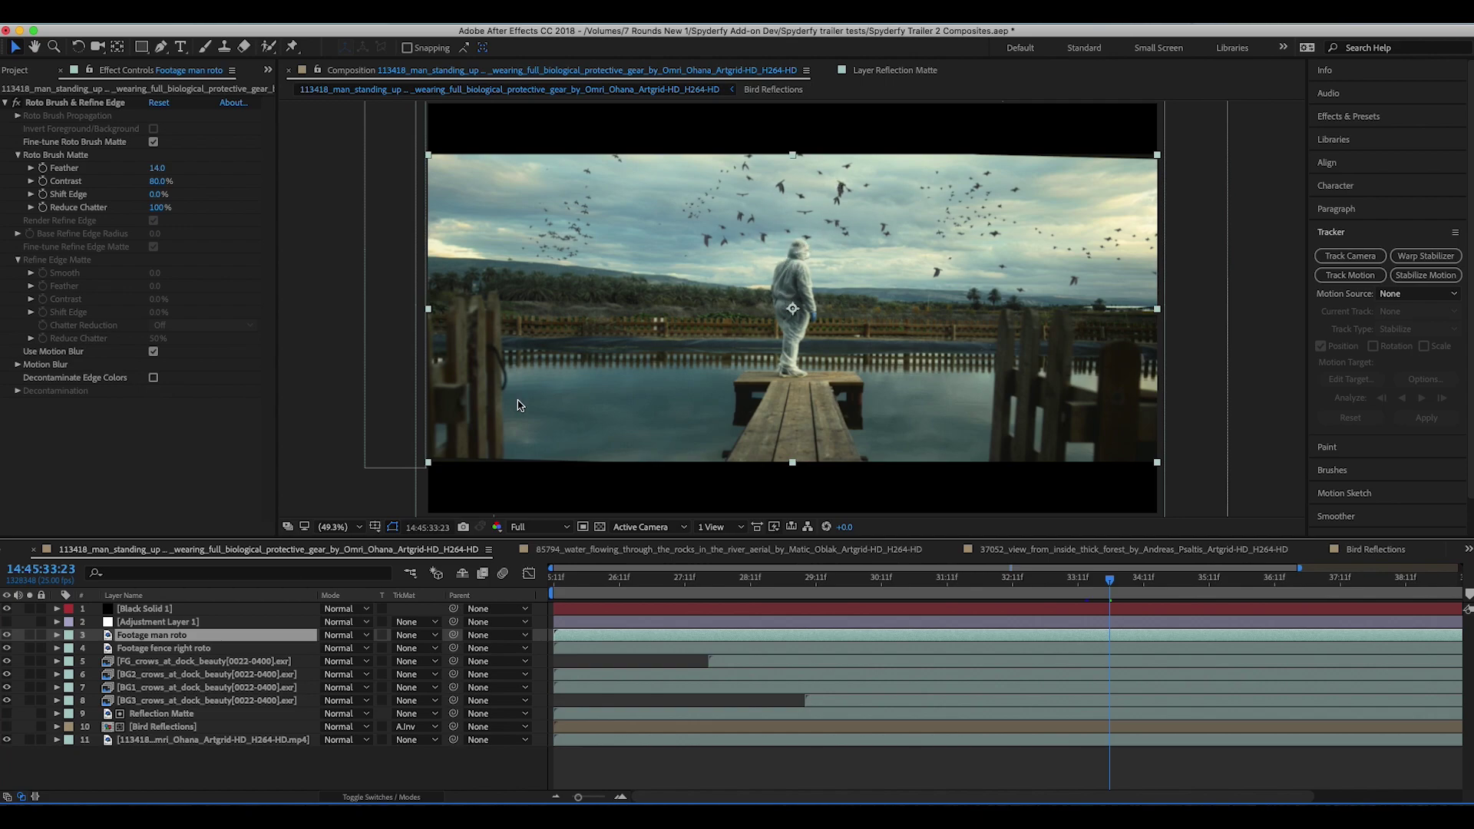
pyautogui.click(146, 649)
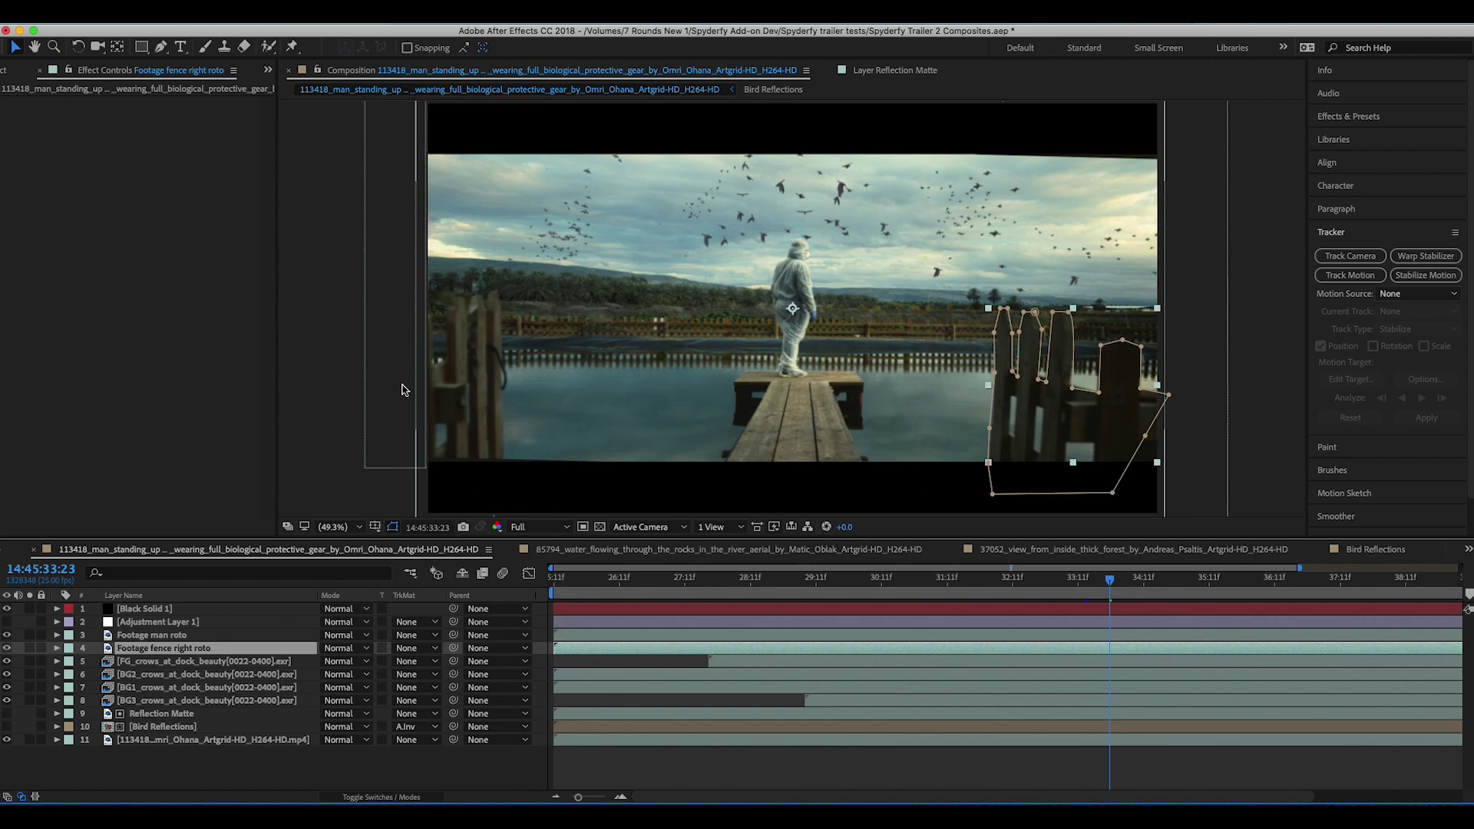
# Turn on the Bird Reflections layer and undo its accidental move in the composition view
pyautogui.click(177, 726)
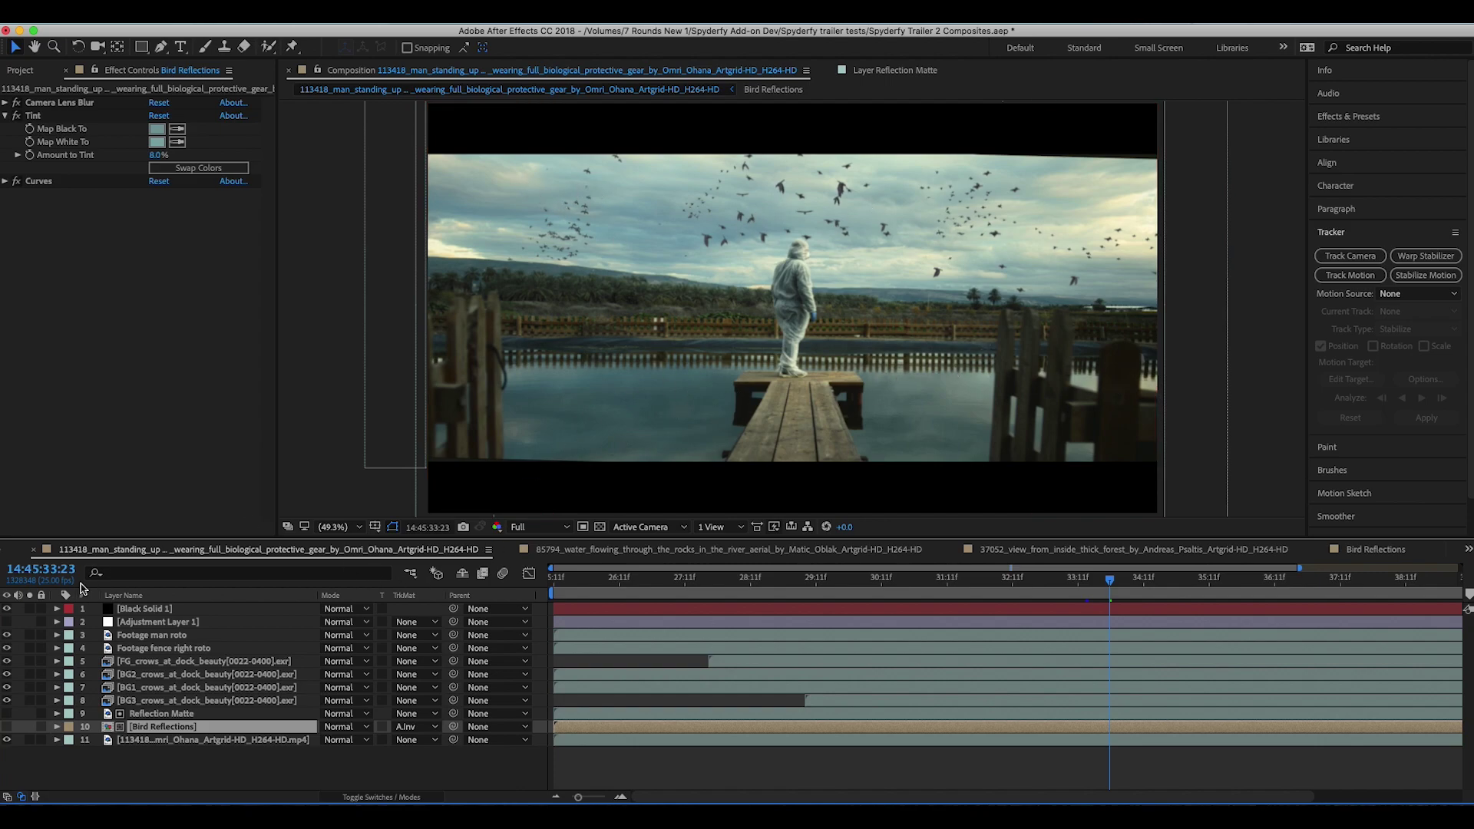
pyautogui.click(6, 726)
pyautogui.moveTo(627, 351); pyautogui.dragTo(595, 335)
pyautogui.press('super+z')
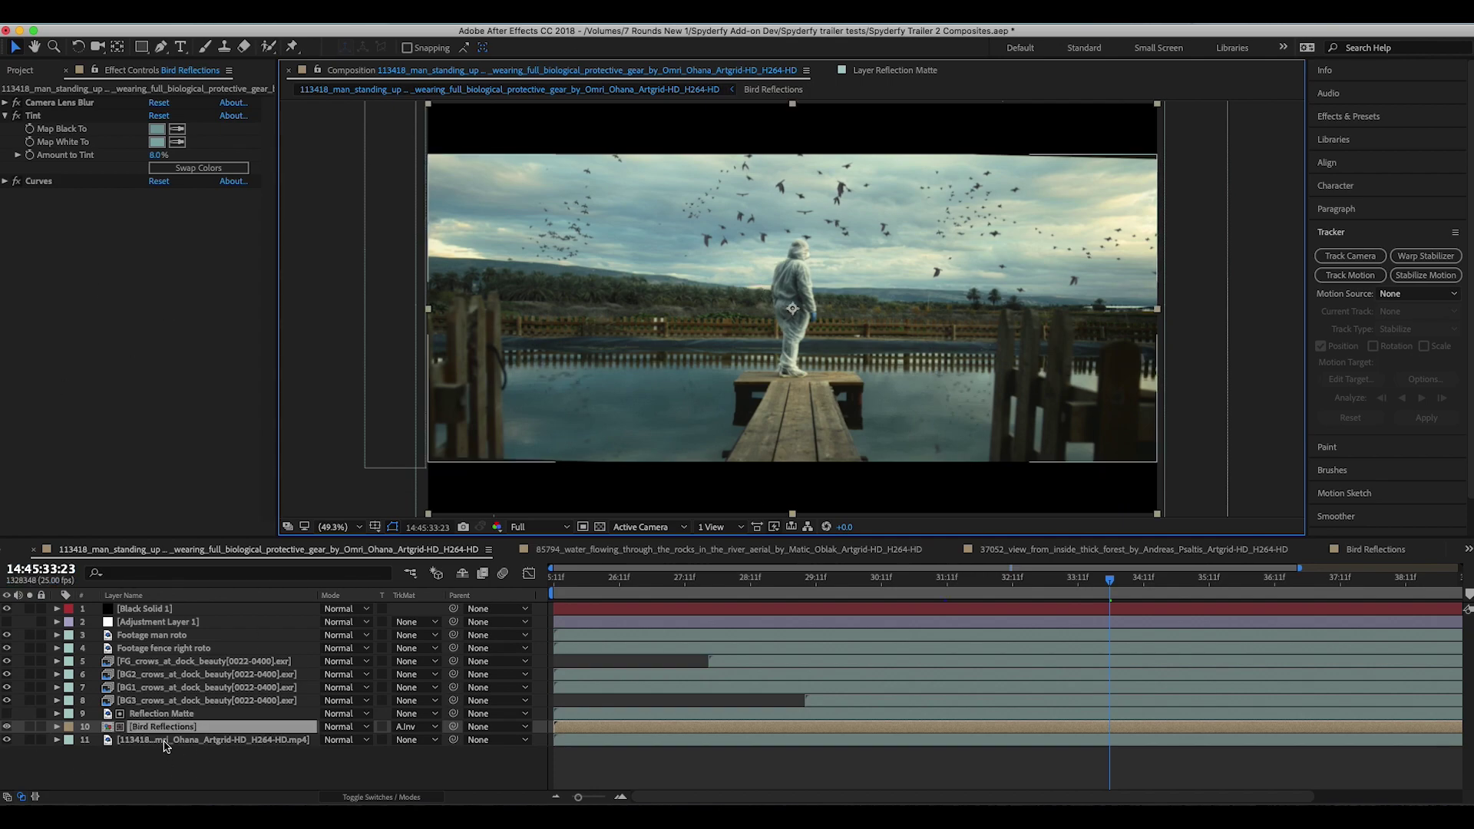
# Compare the bird reflections with their effects off, re-enabling Camera Lens Blur, Tint and Curves one after another
pyautogui.click(7, 116)
pyautogui.click(7, 116)
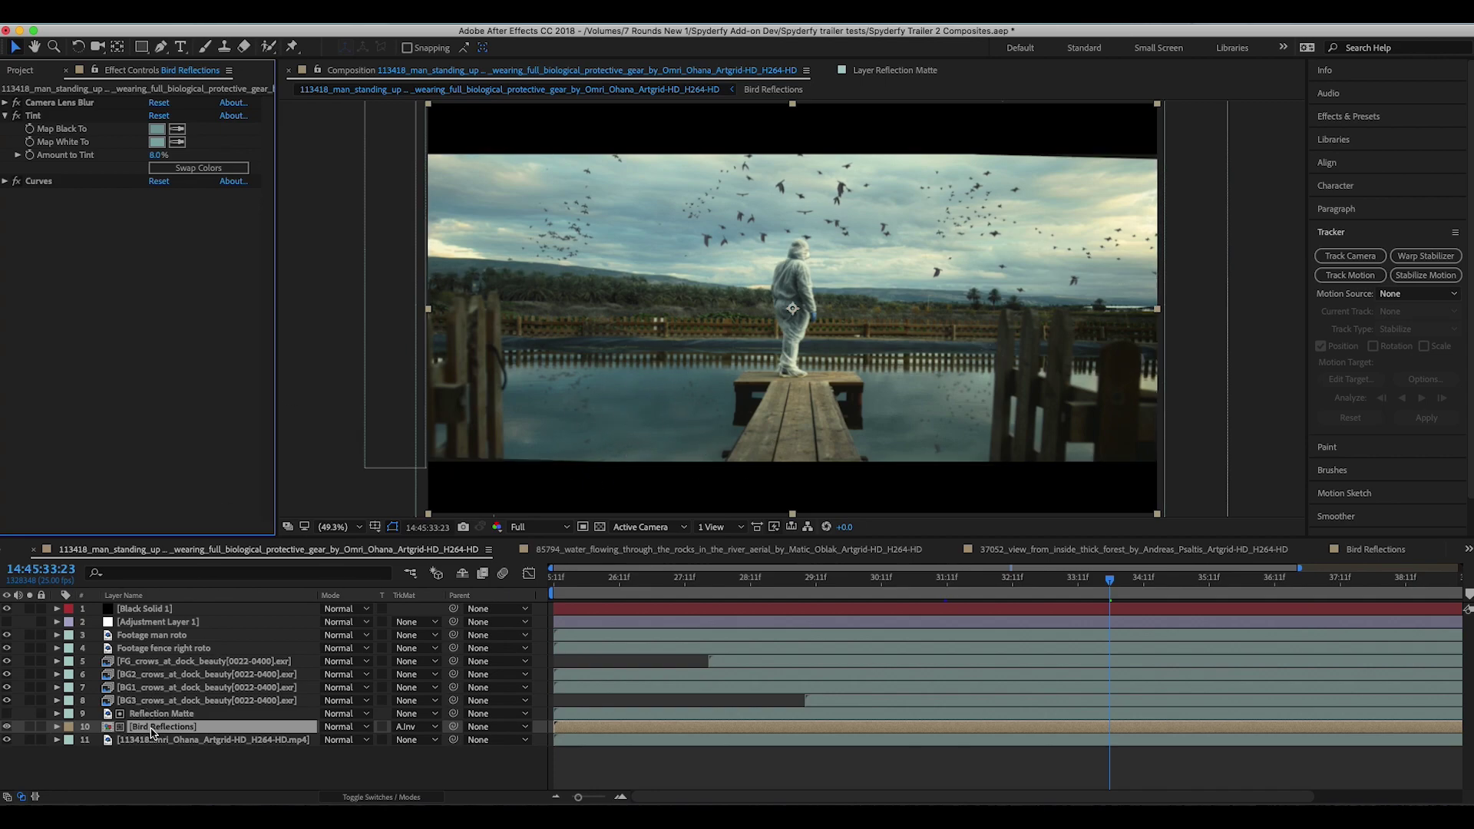
pyautogui.click(15, 103)
pyautogui.click(16, 116)
pyautogui.click(61, 102)
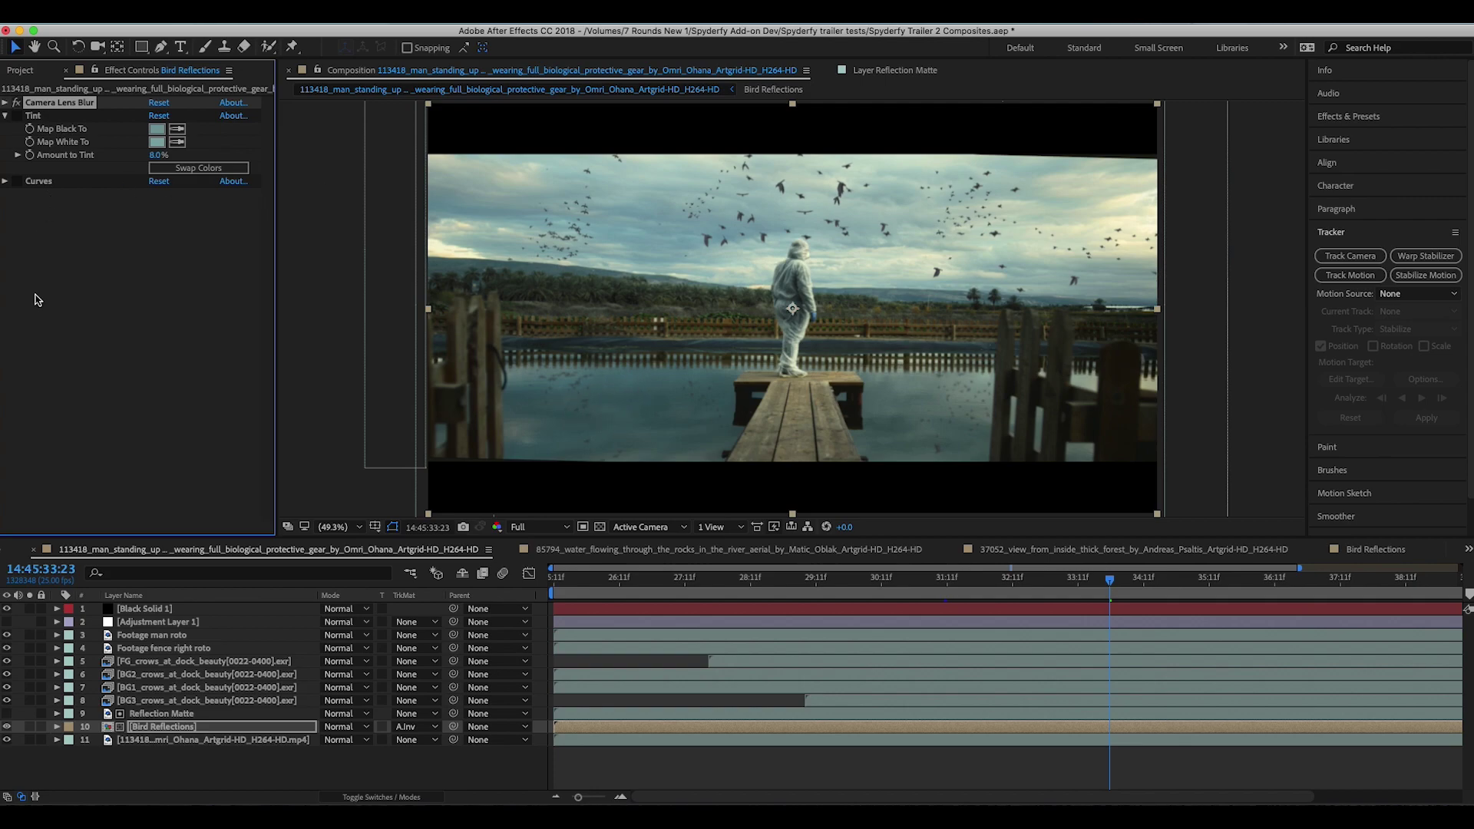
pyautogui.click(34, 117)
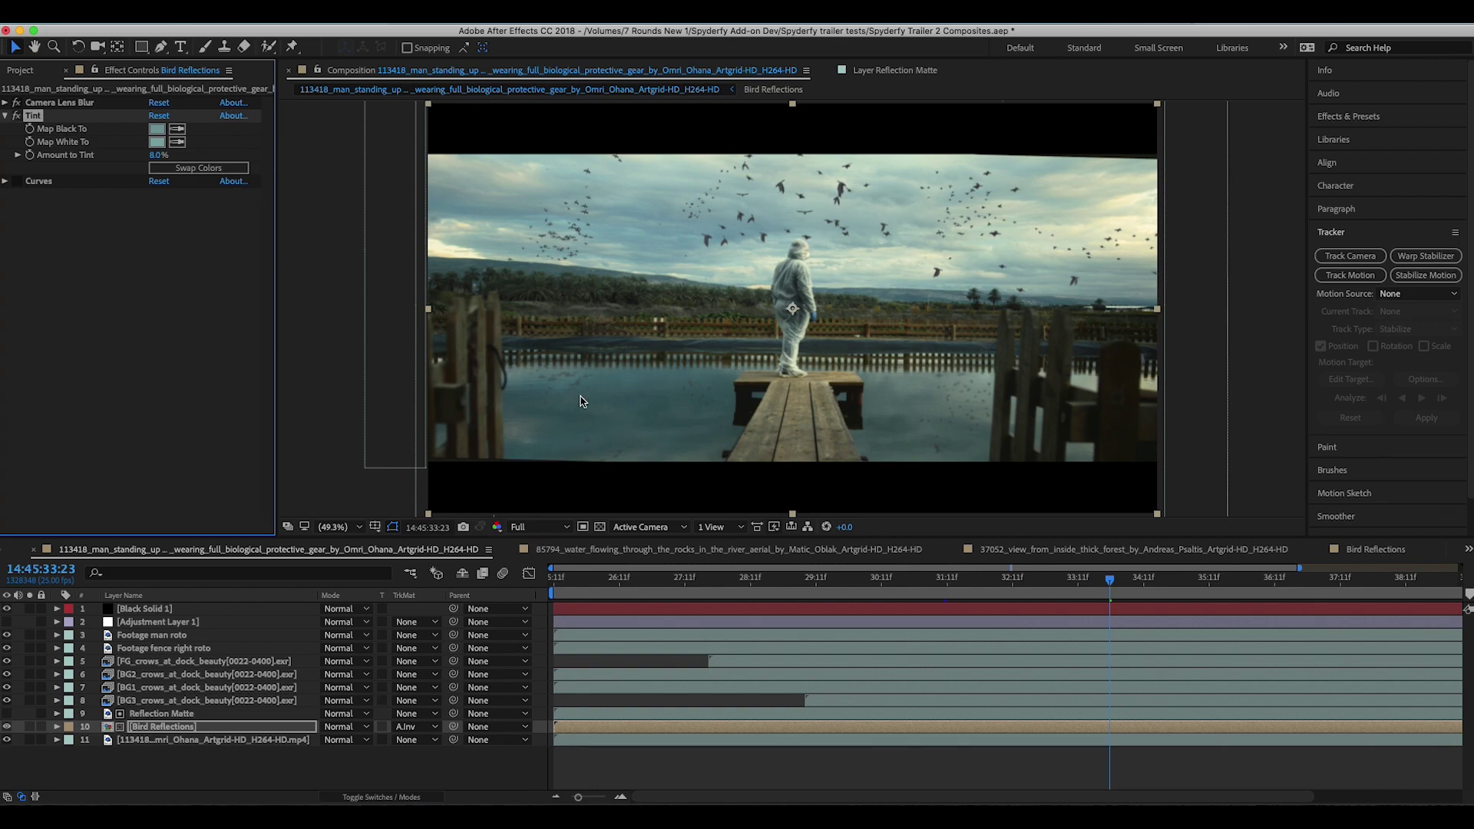
pyautogui.click(71, 219)
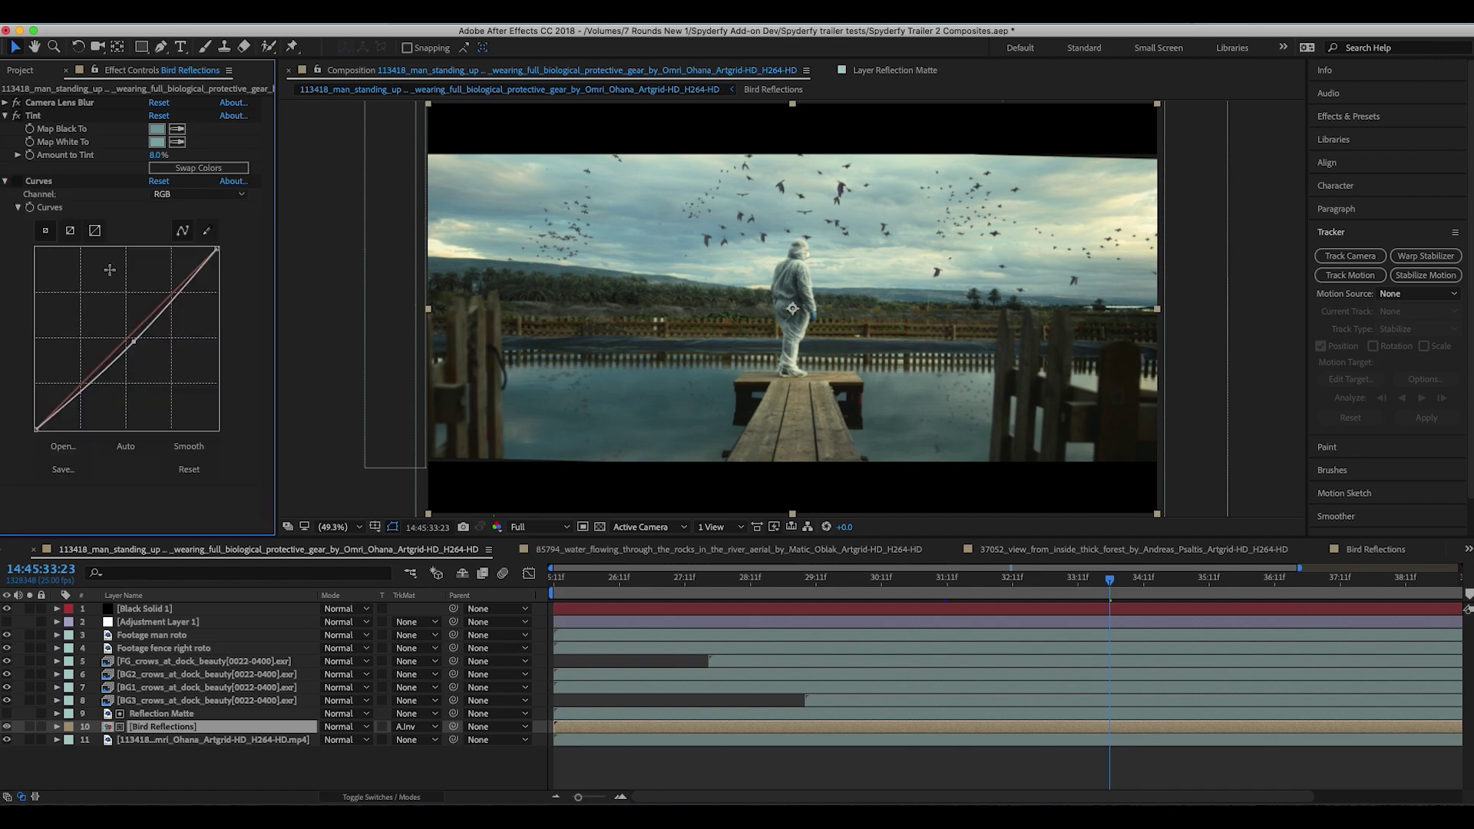
pyautogui.click(17, 181)
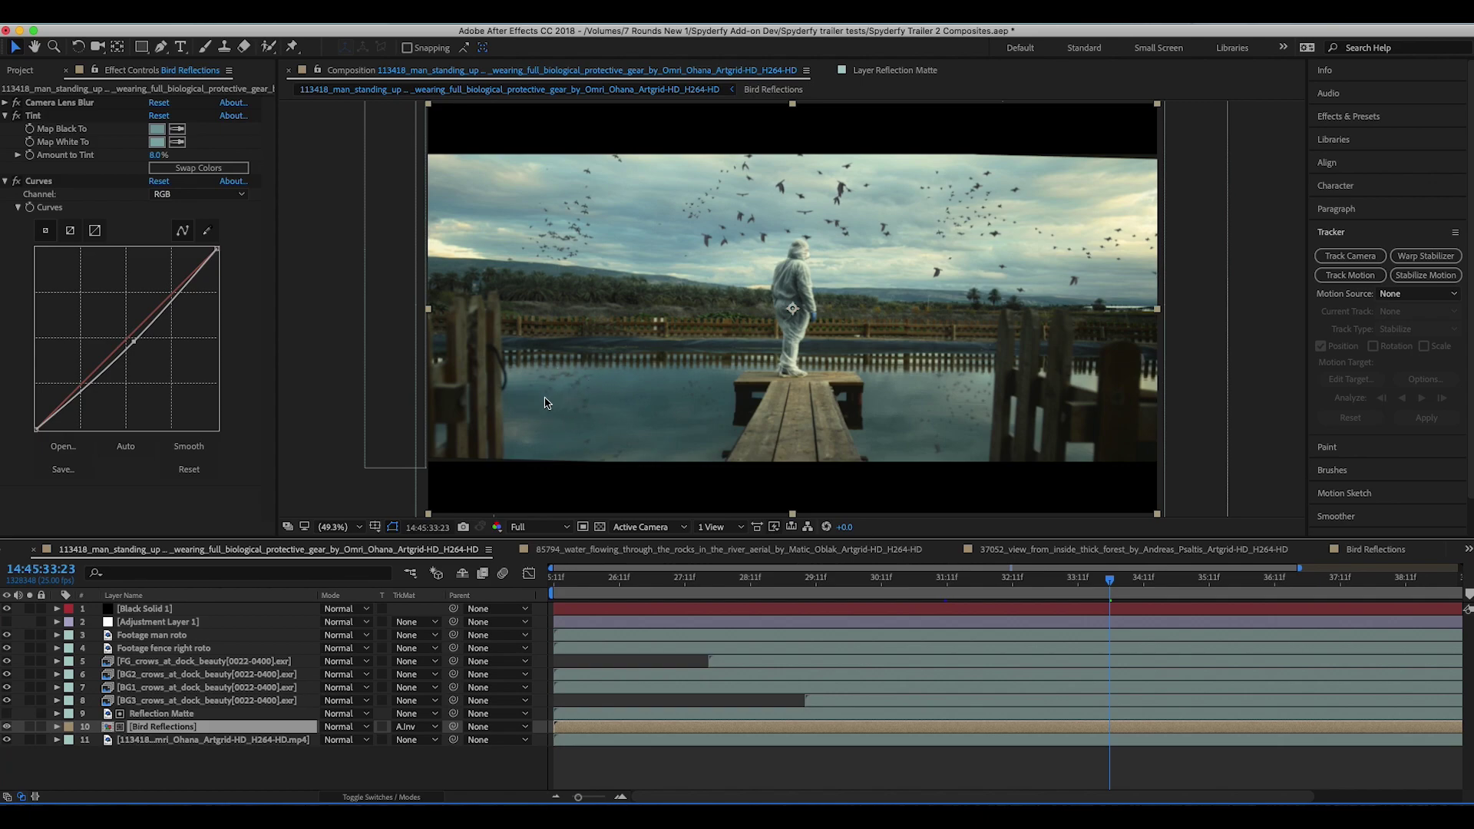
# Solo the Reflection Matte layer to examine how its Color Range effect keys out the water, then restore the full composite
pyautogui.click(179, 716)
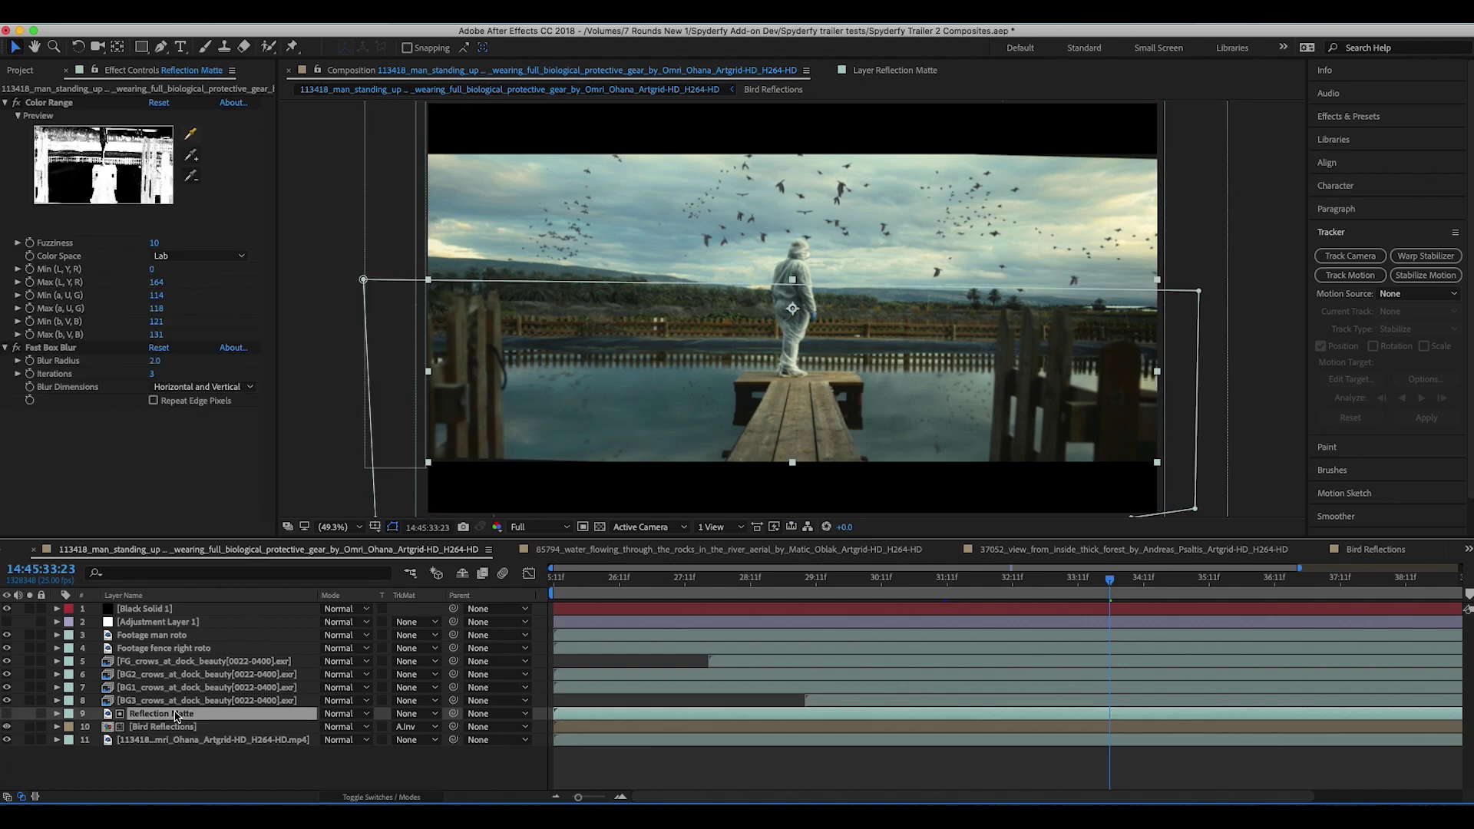
pyautogui.click(29, 713)
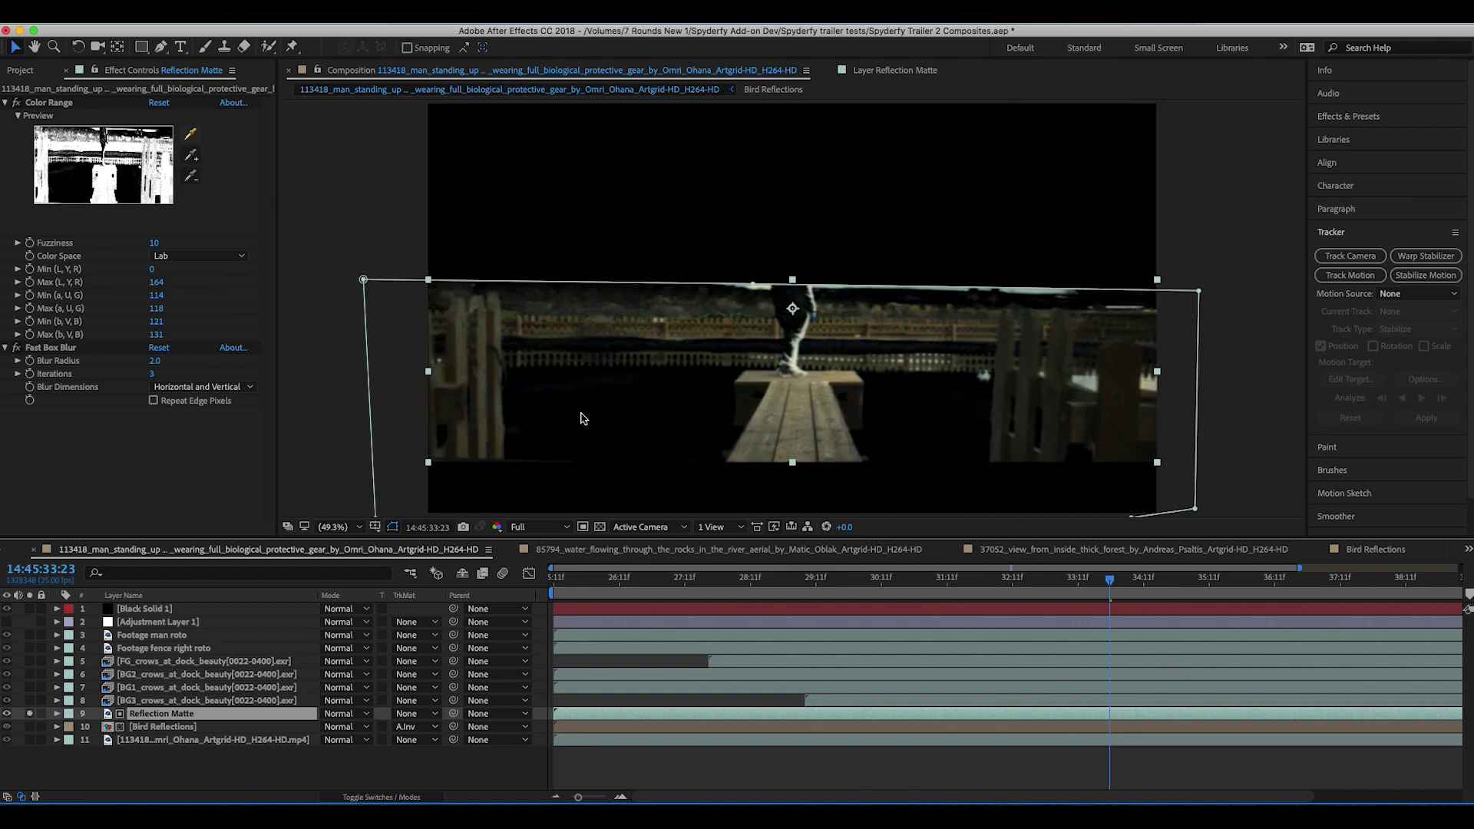
pyautogui.click(29, 713)
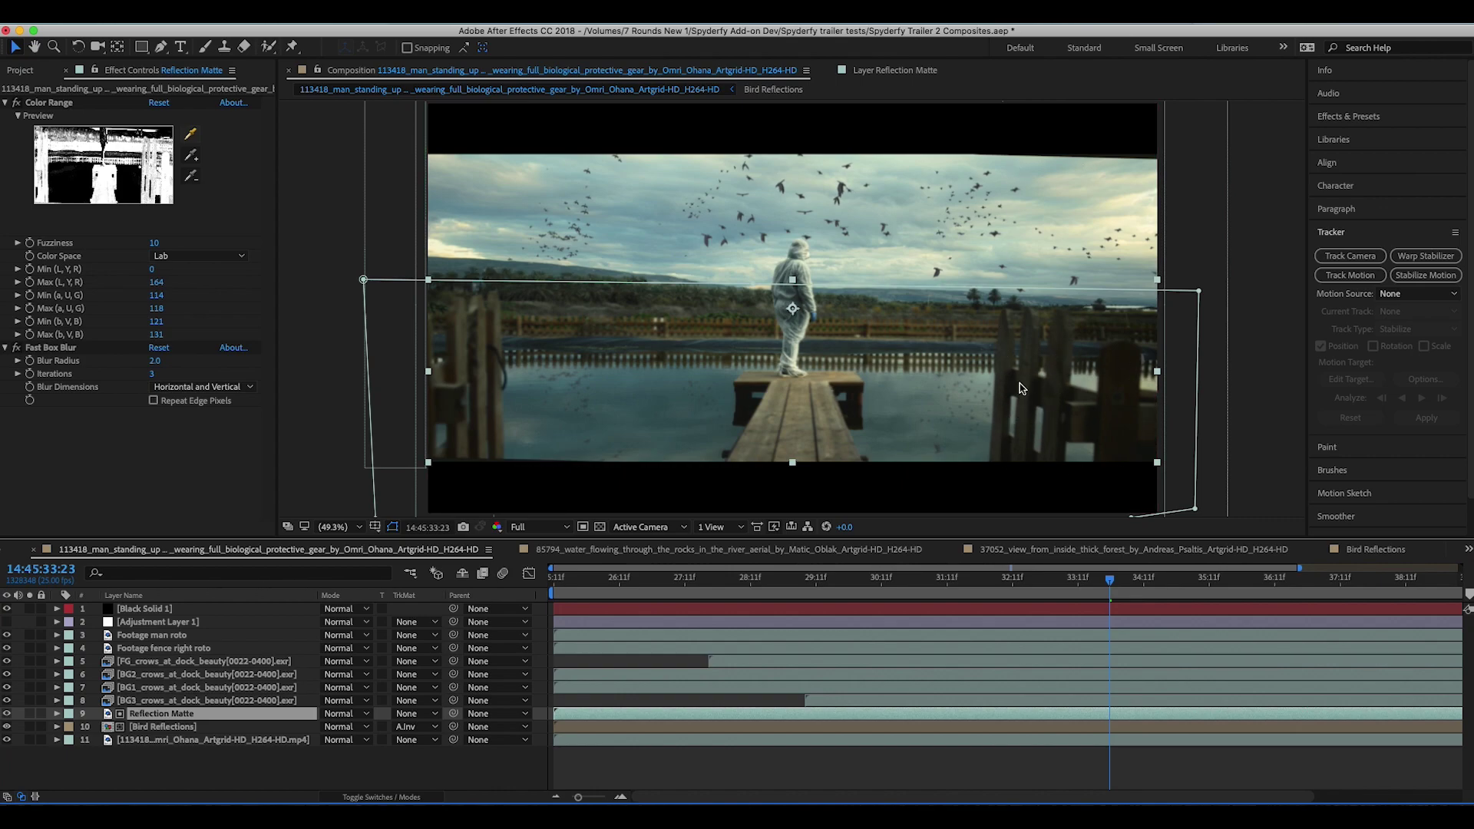
pyautogui.click(29, 713)
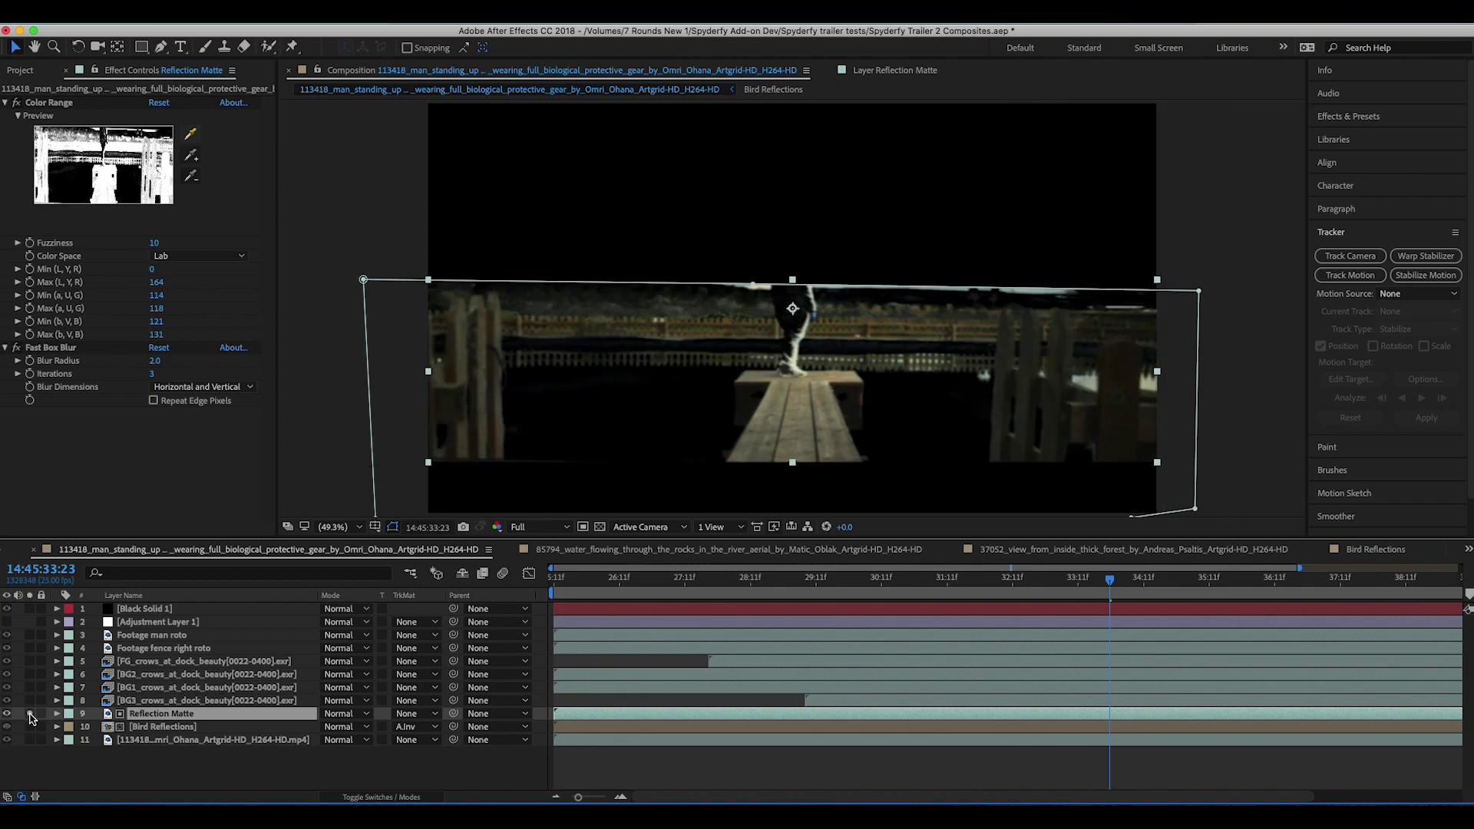
pyautogui.click(17, 102)
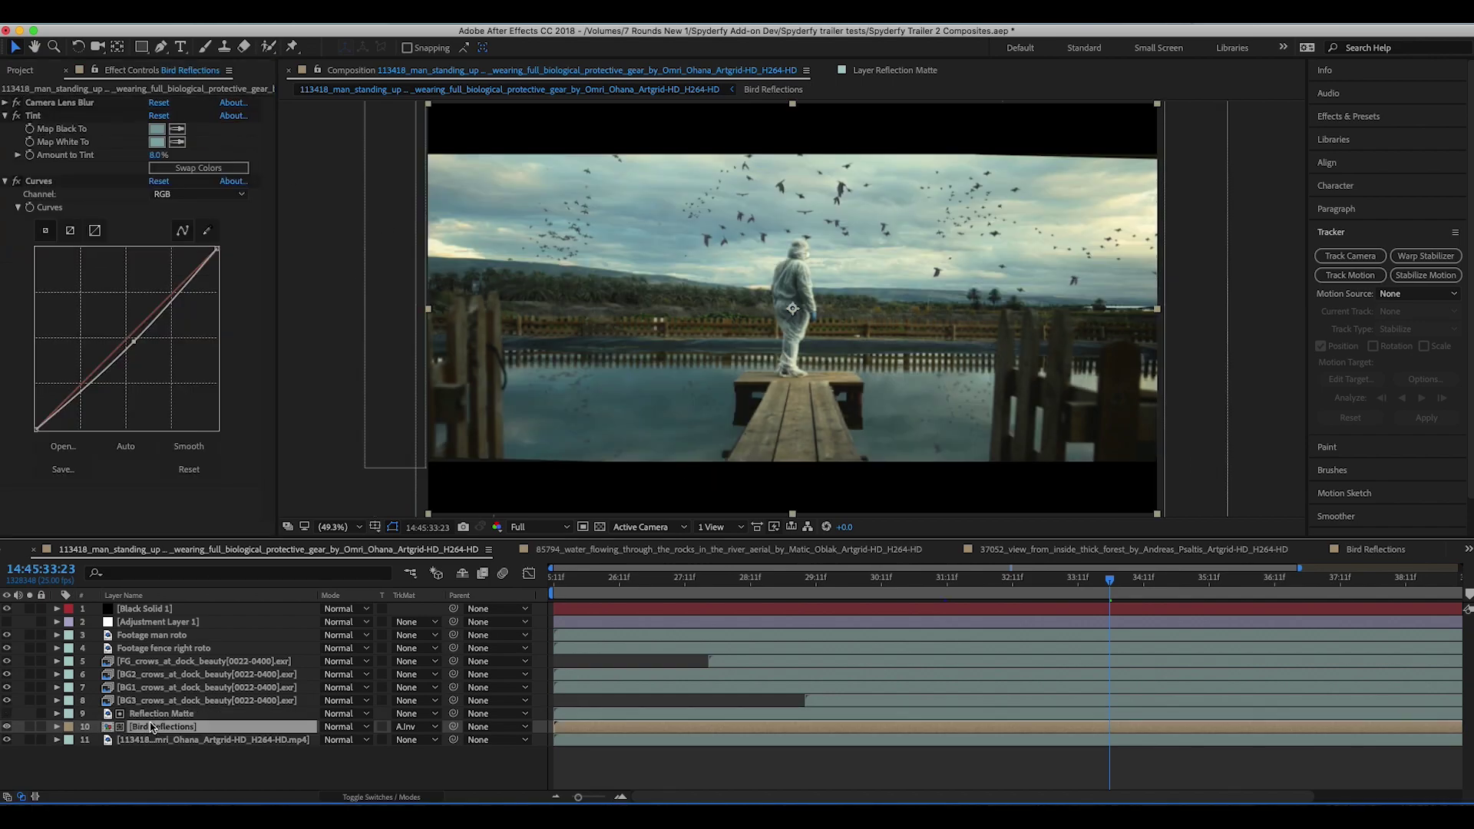
pyautogui.click(169, 715)
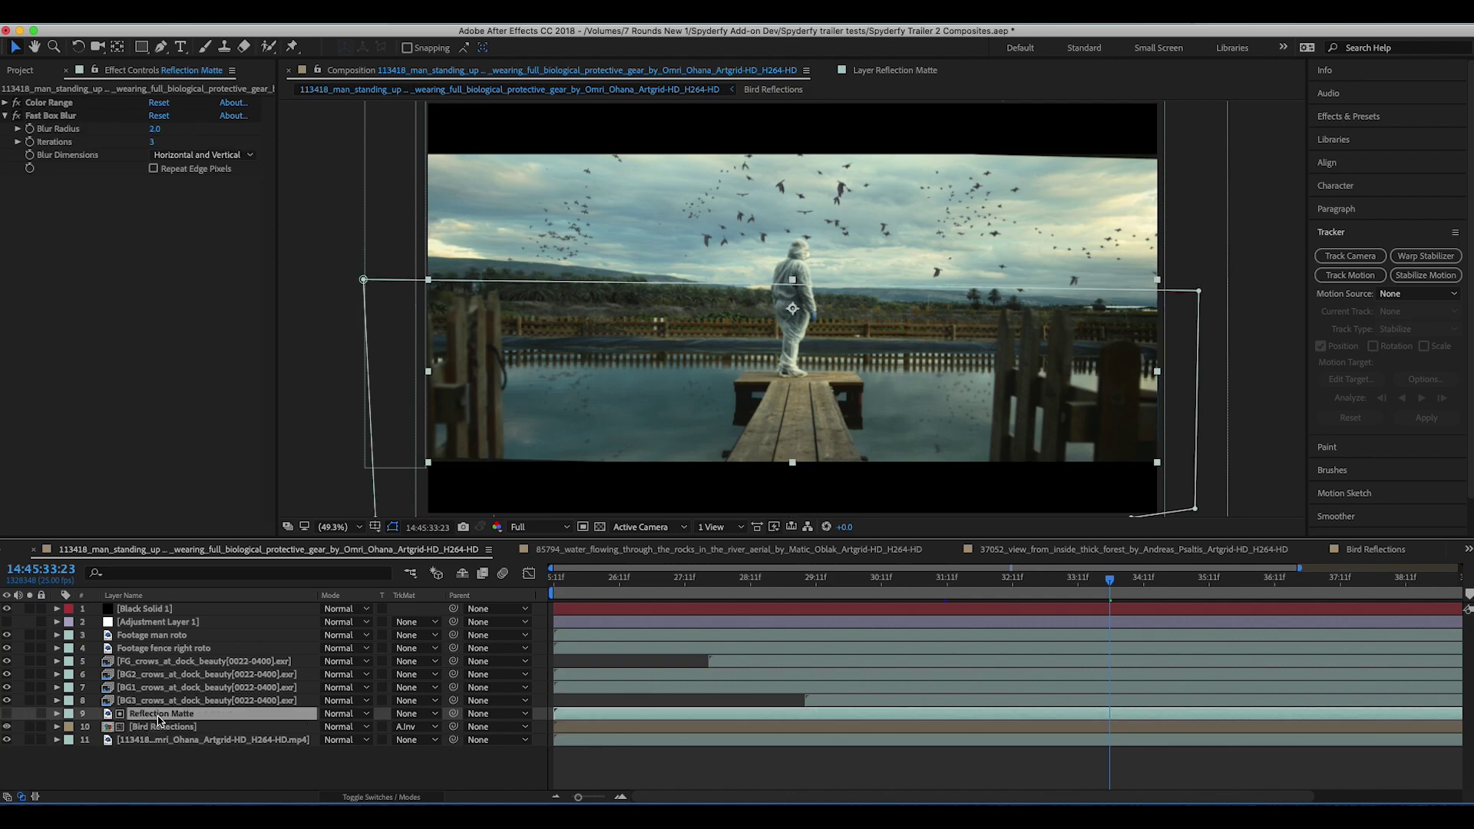
# Set the Bird Reflections layer's track matte to Alpha Inverted Matte "Reflection Matte"
pyautogui.click(175, 726)
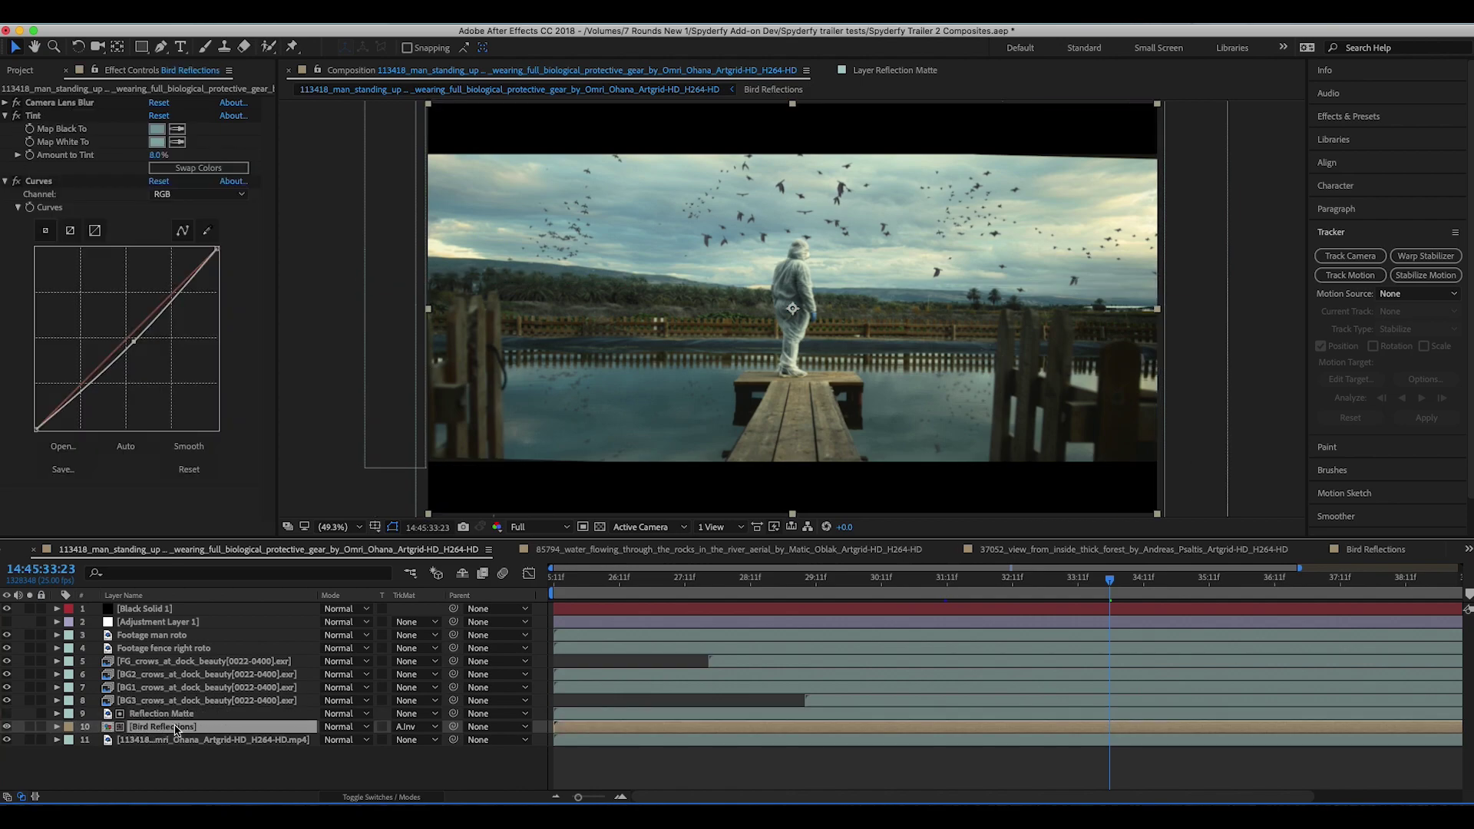
pyautogui.click(415, 726)
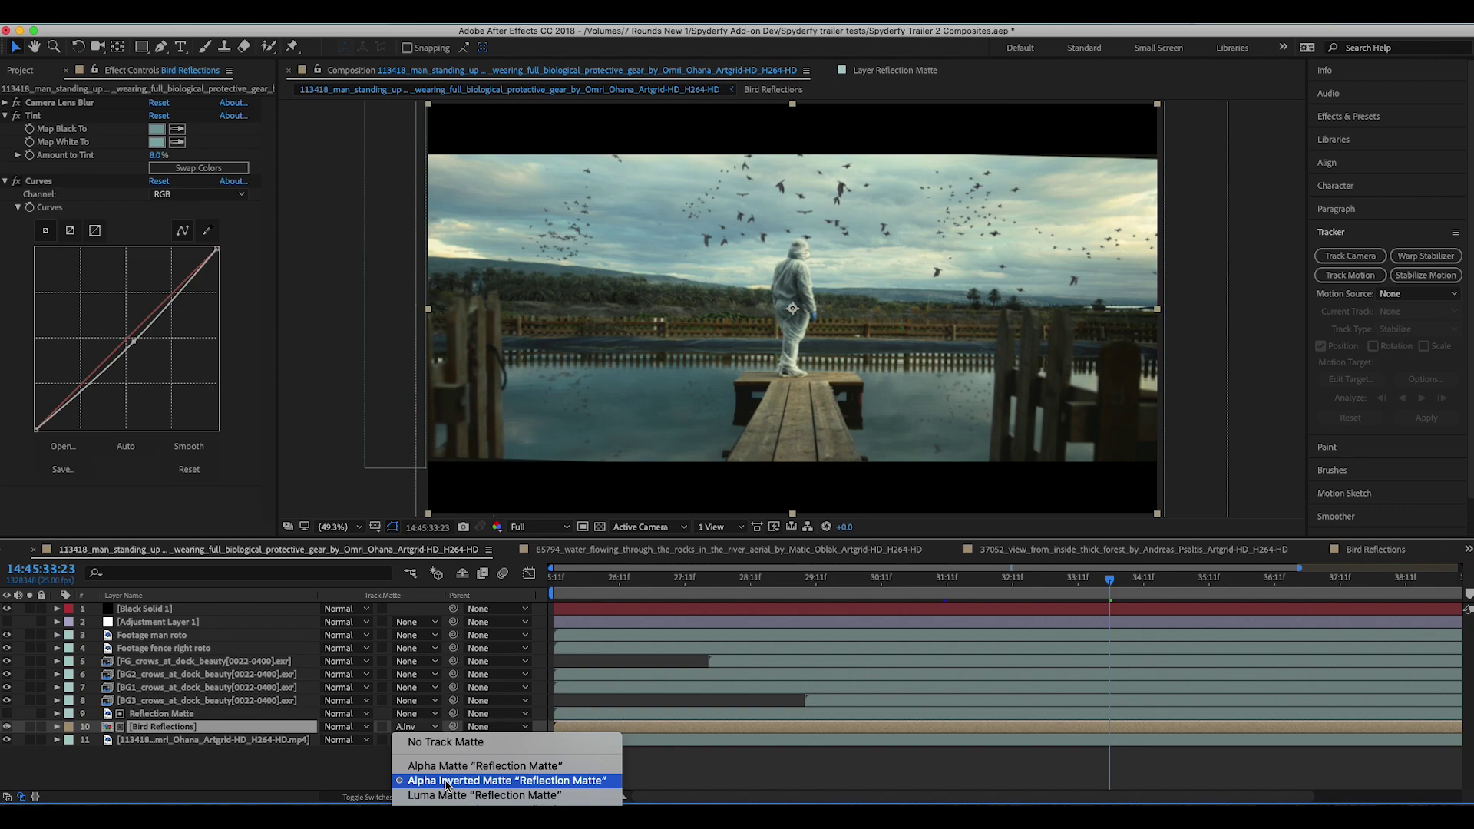
pyautogui.click(448, 782)
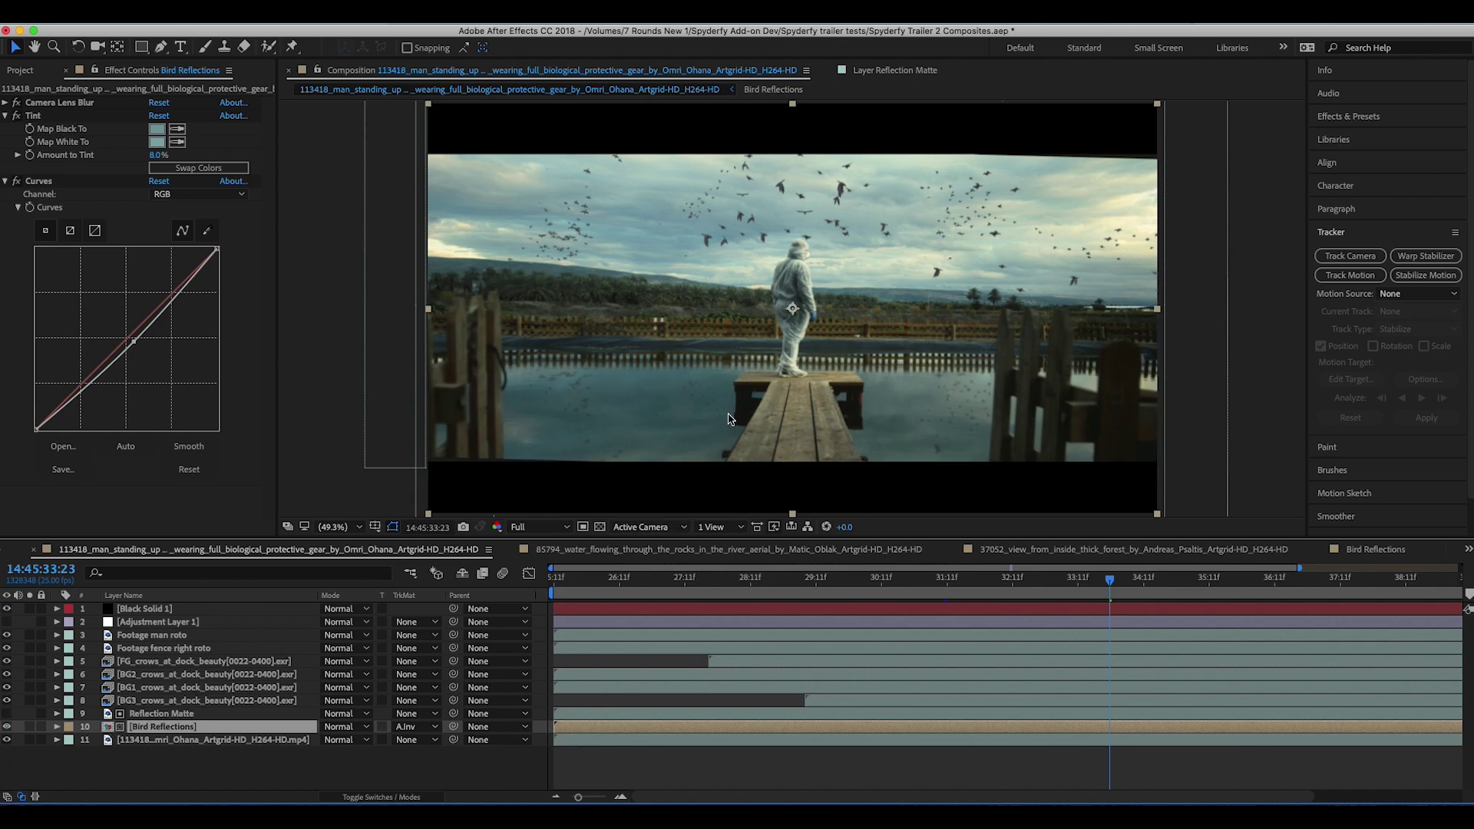
# Recheck the Reflection Matte's Color Range settings and select the original dock footage layer
pyautogui.click(182, 714)
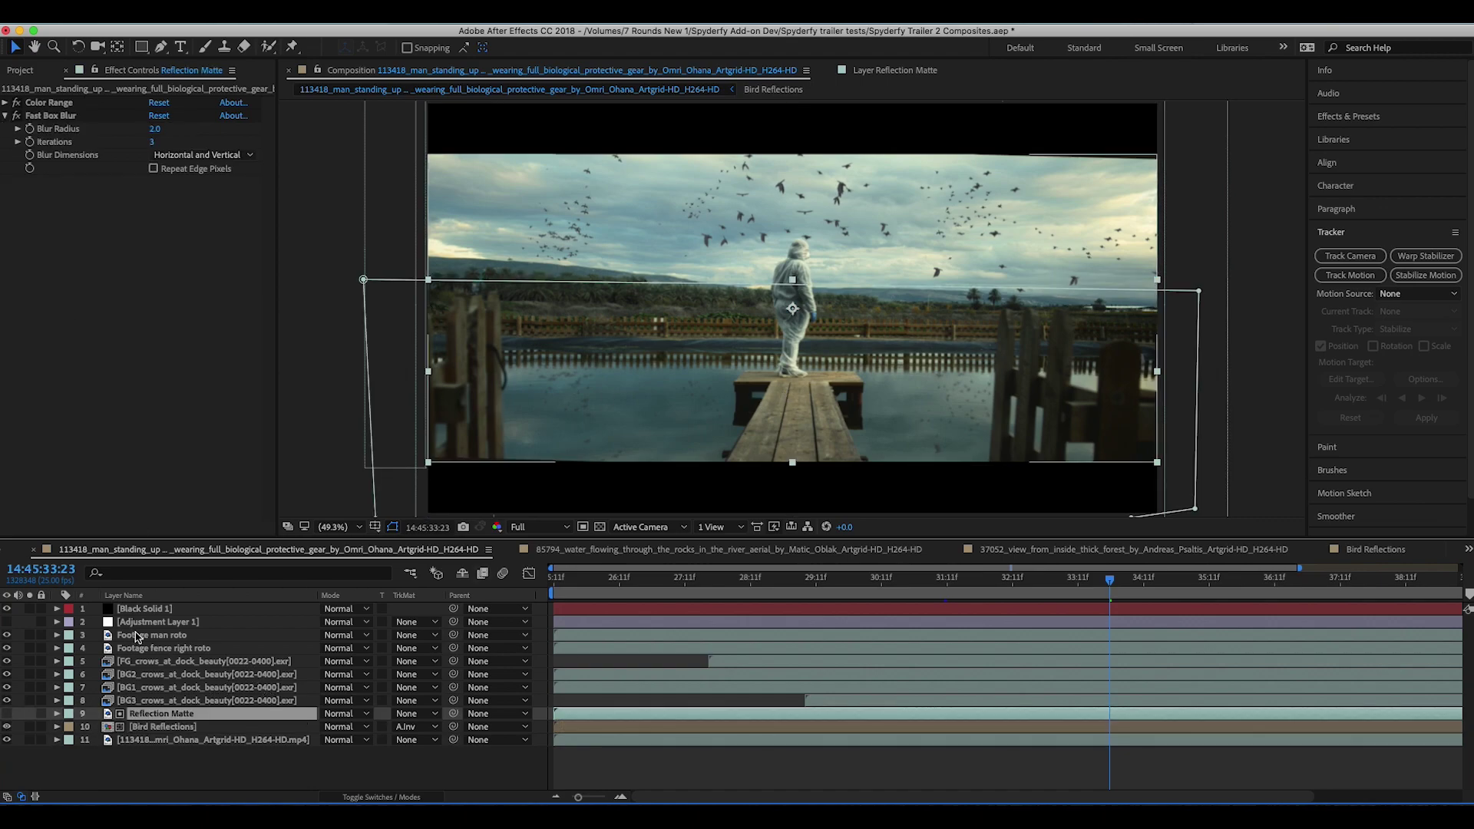
pyautogui.click(5, 103)
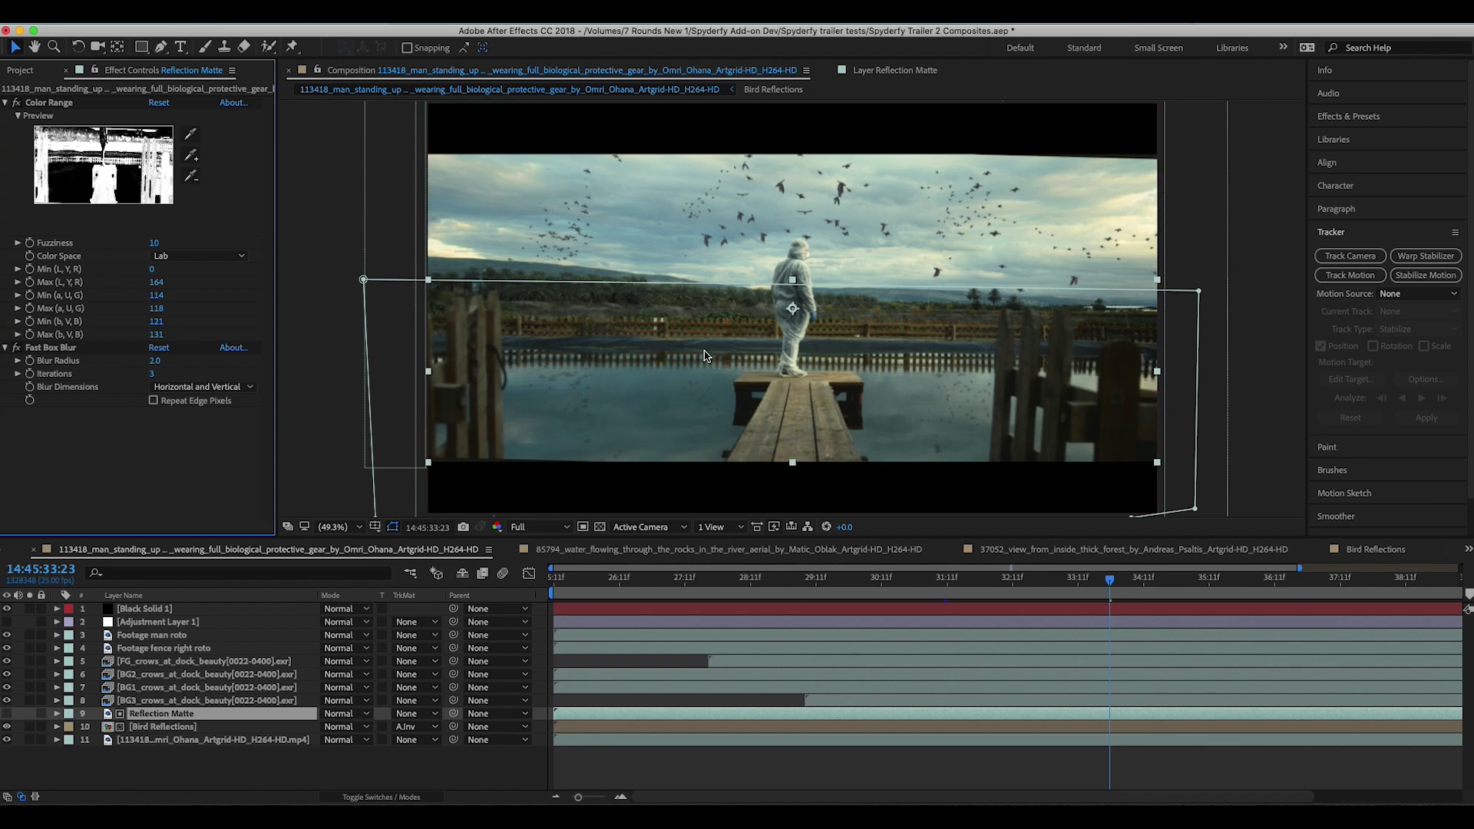
pyautogui.click(5, 102)
pyautogui.click(139, 741)
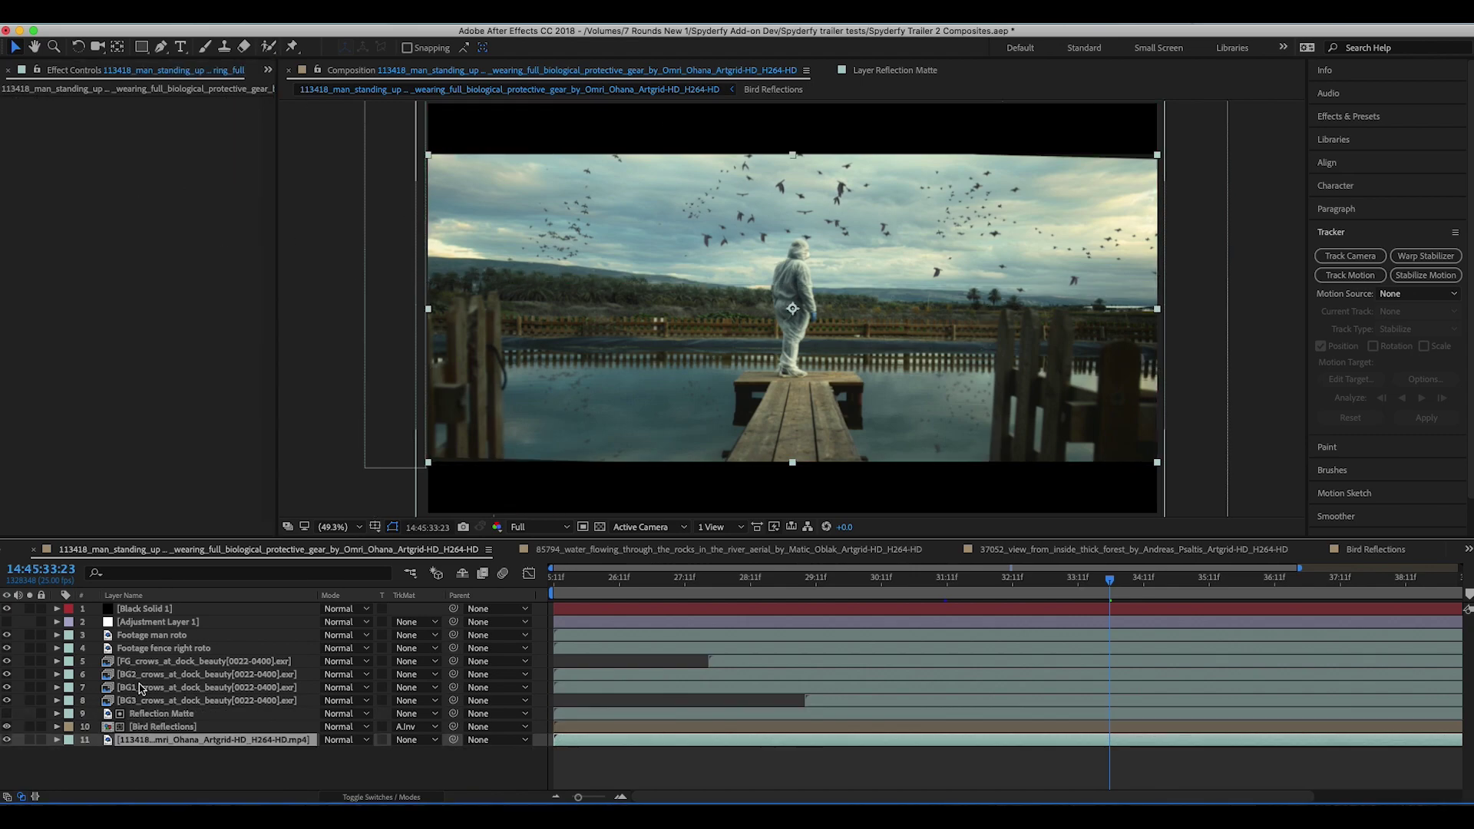
# Turn on Adjustment Layer 1 to apply its colour grade and select its Lumetri Color effect
pyautogui.click(166, 624)
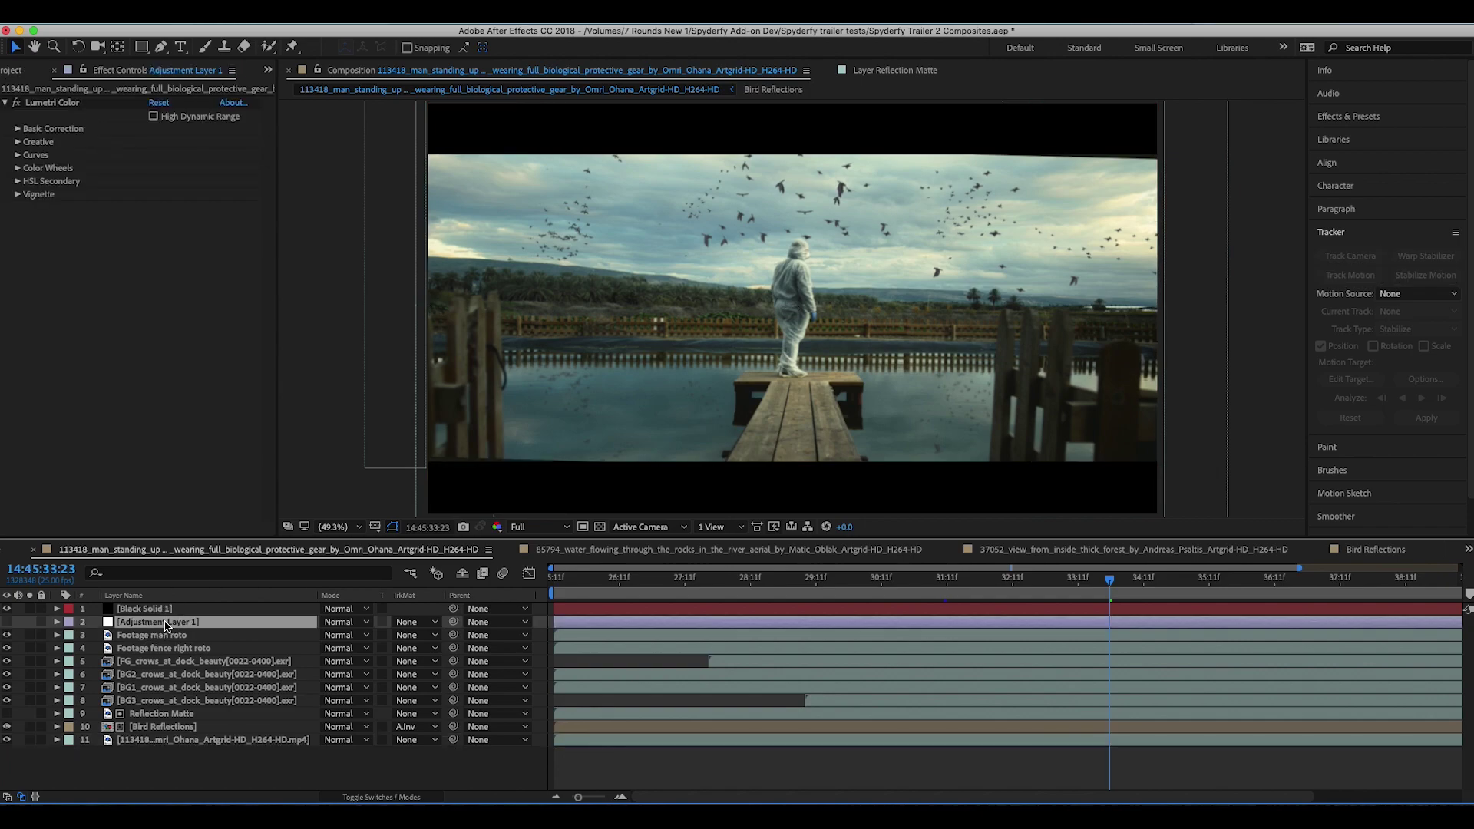
pyautogui.click(7, 624)
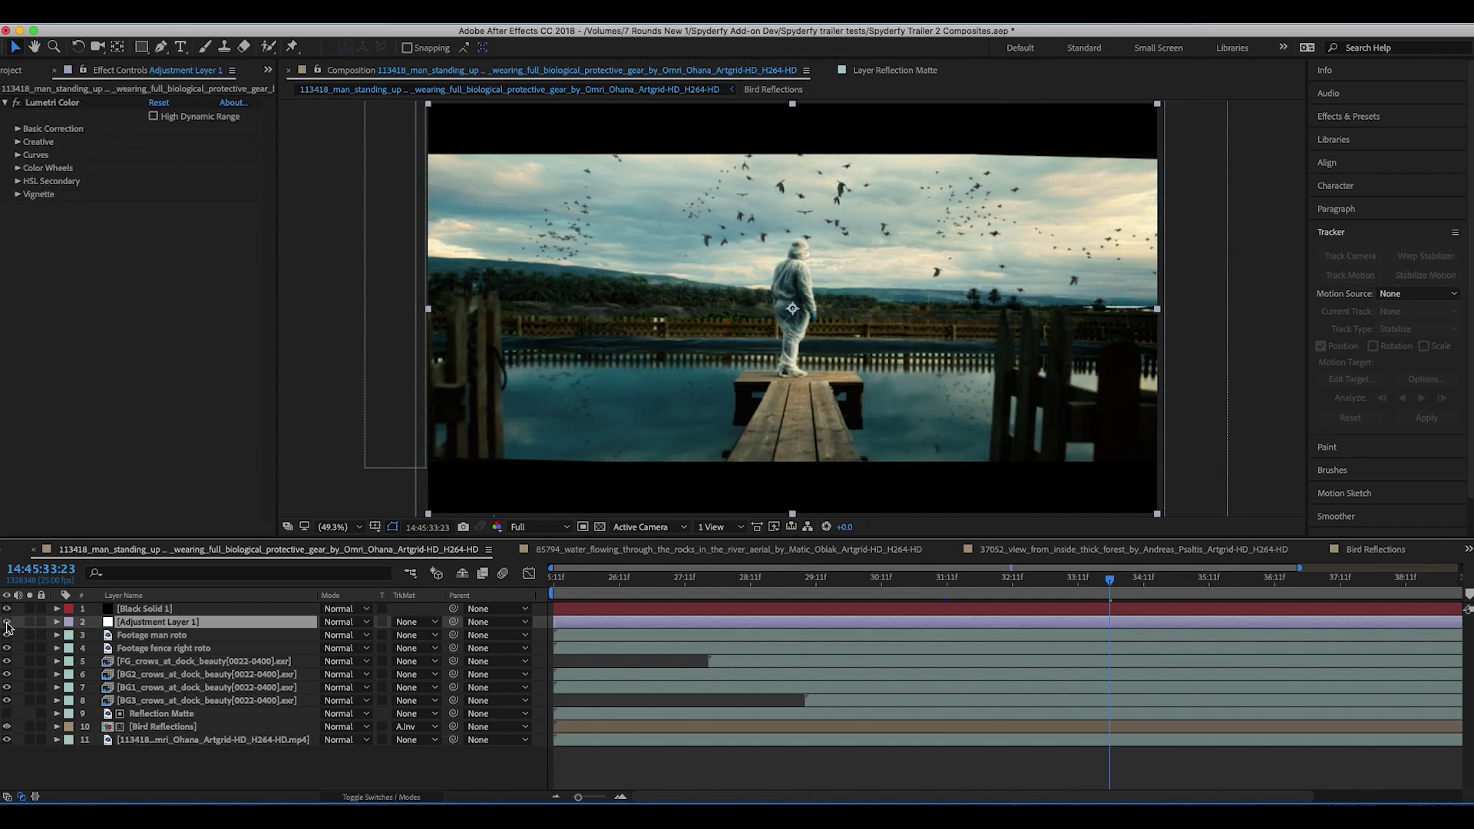
pyautogui.click(7, 106)
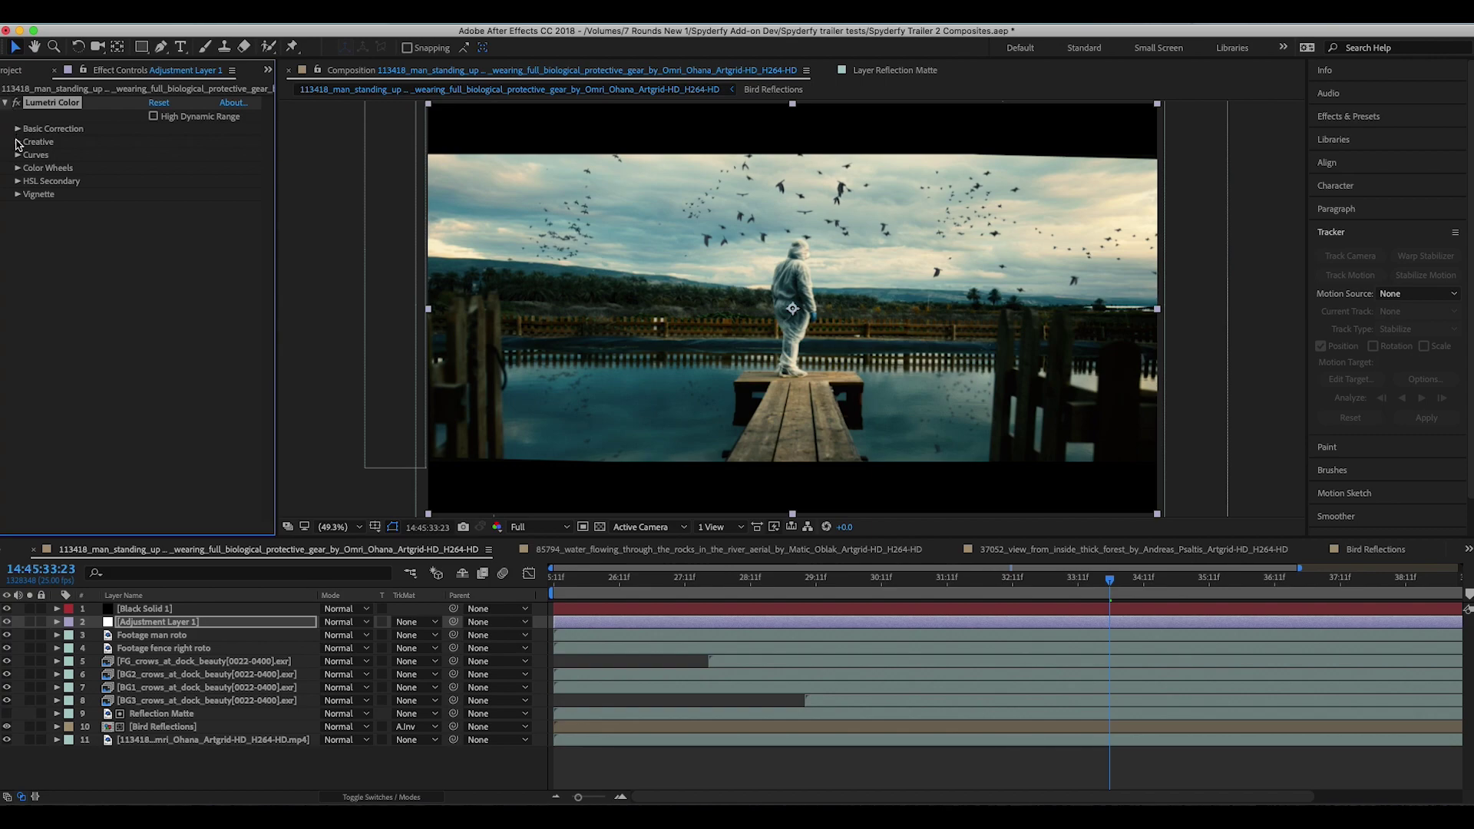